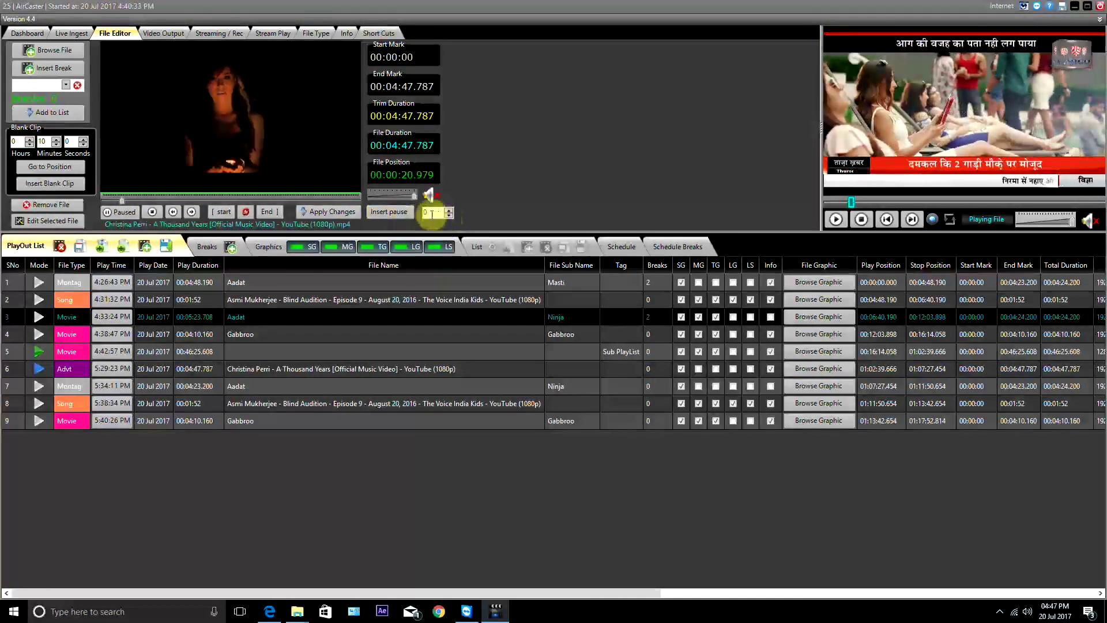
Step: Load the Aadat item from row 3 of the PlayOut List into the file editor
drag(431, 213, 420, 214)
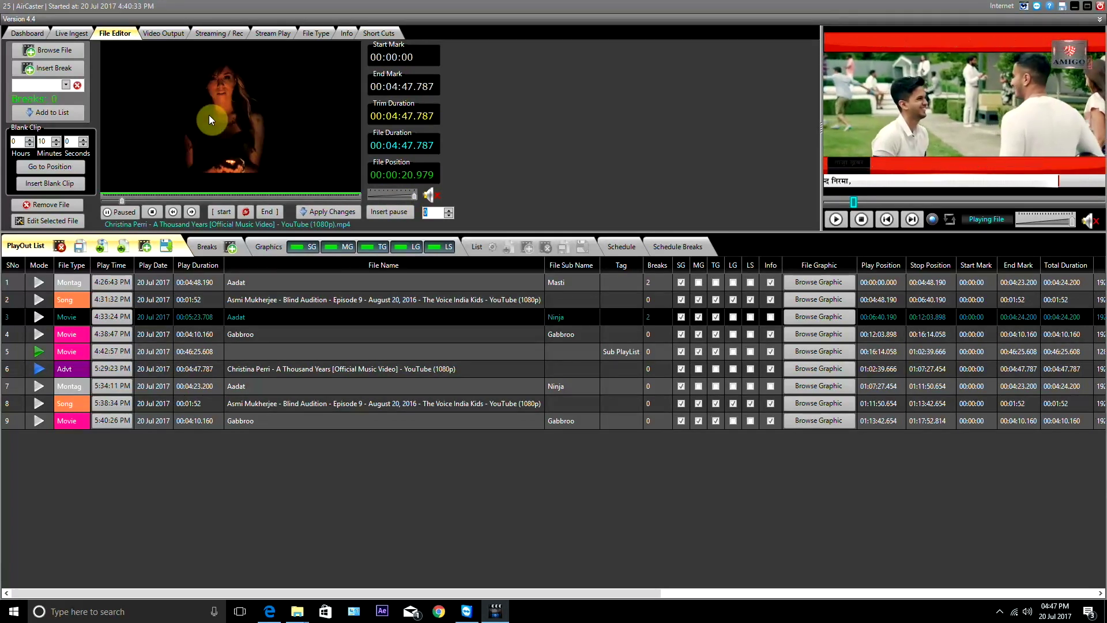
click(67, 85)
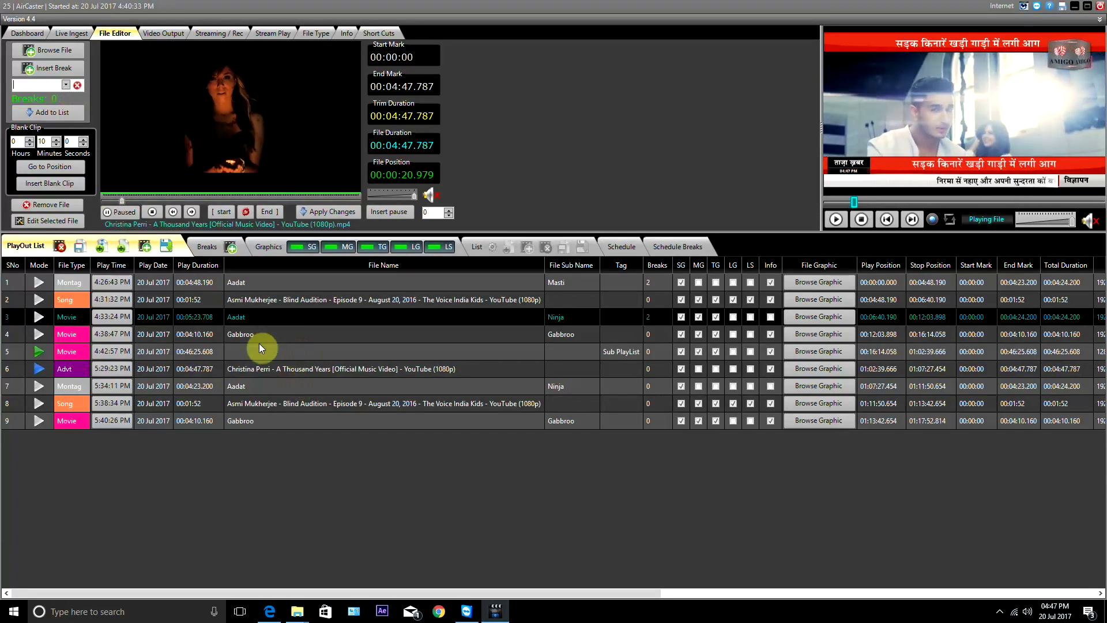
click(252, 317)
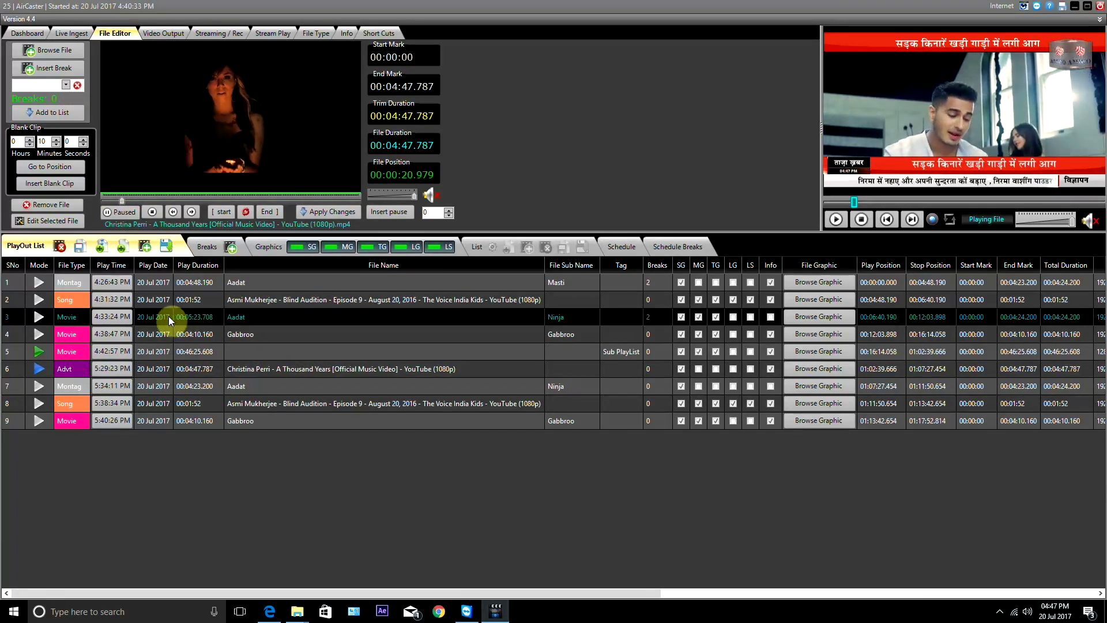
click(59, 222)
Step: Seek to the Aadat breaks at 00:01:03.040 and 00:02:38.828, then show video output settings
click(67, 85)
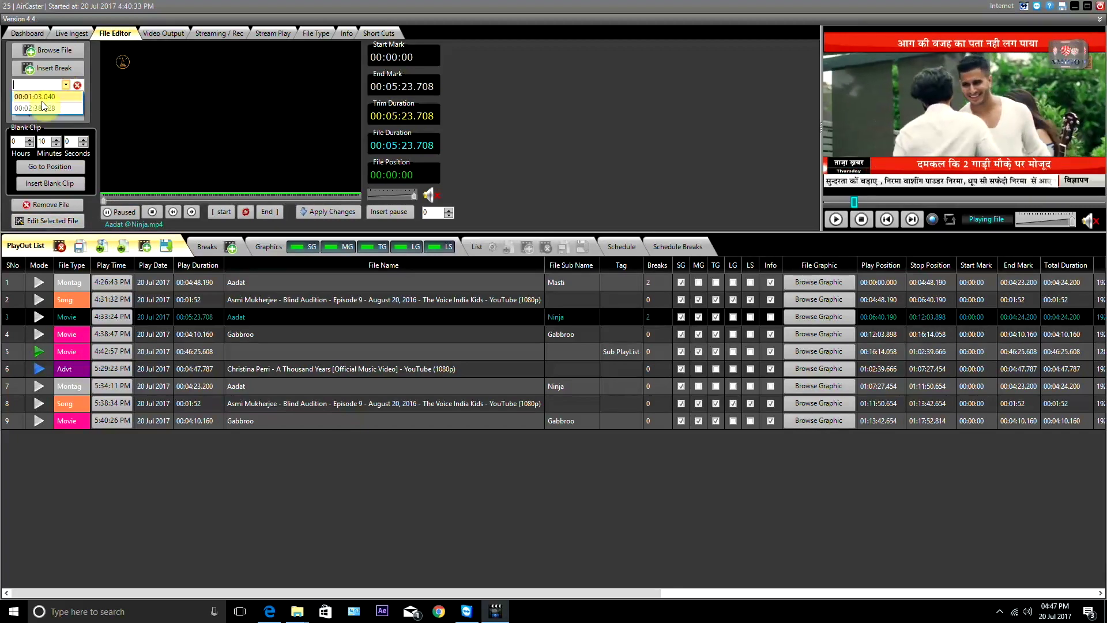
click(42, 101)
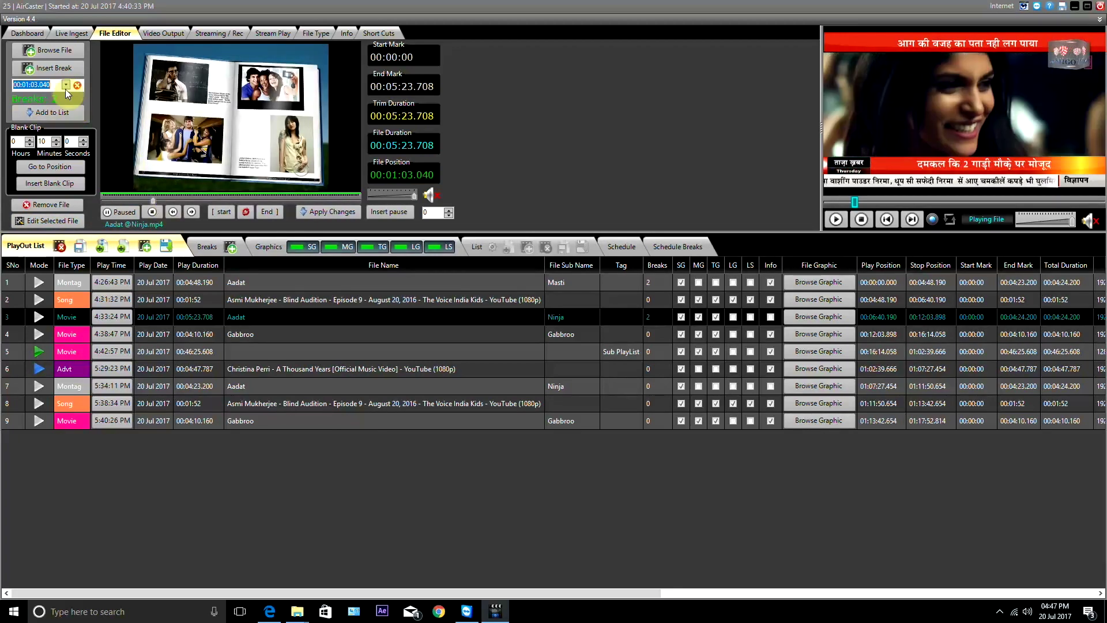
click(64, 85)
click(53, 106)
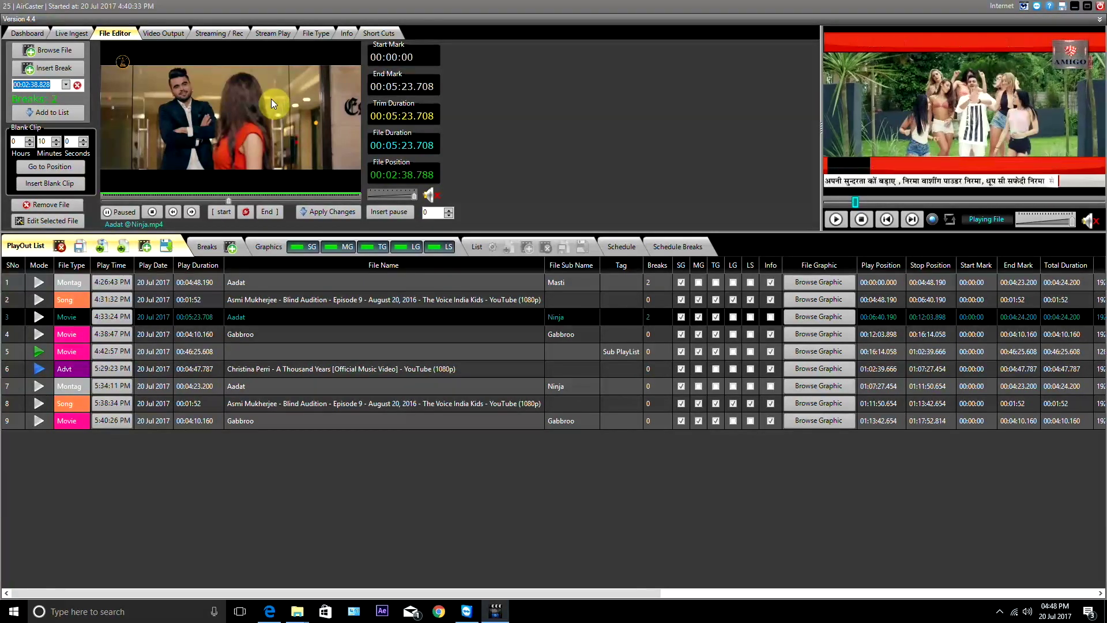
key(ctrl+Tab)
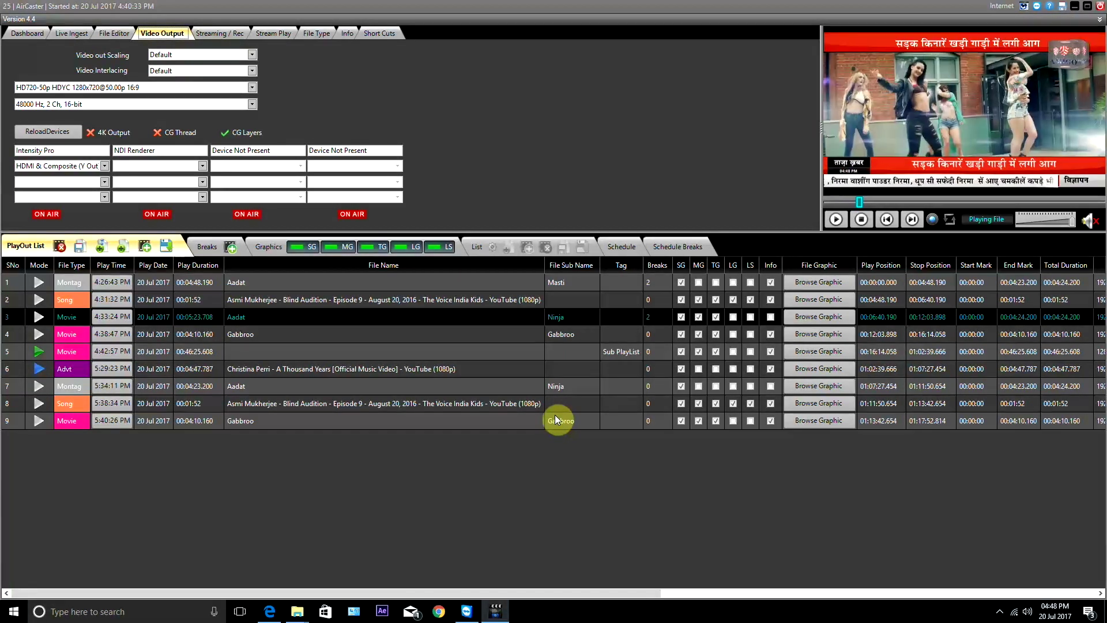
click(85, 152)
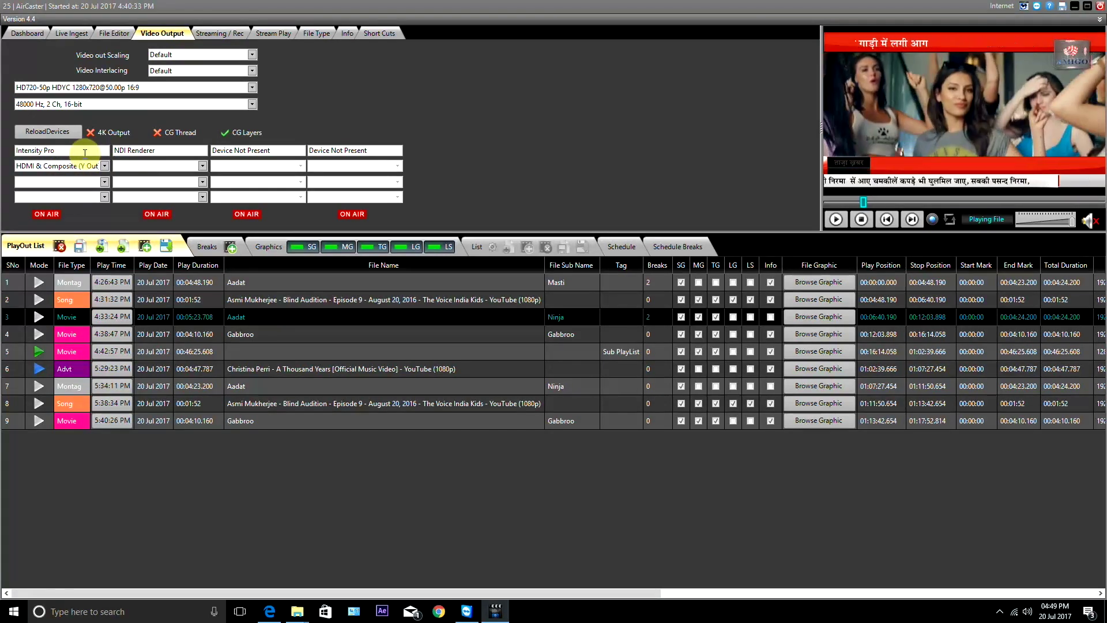
drag(85, 152, 3, 156)
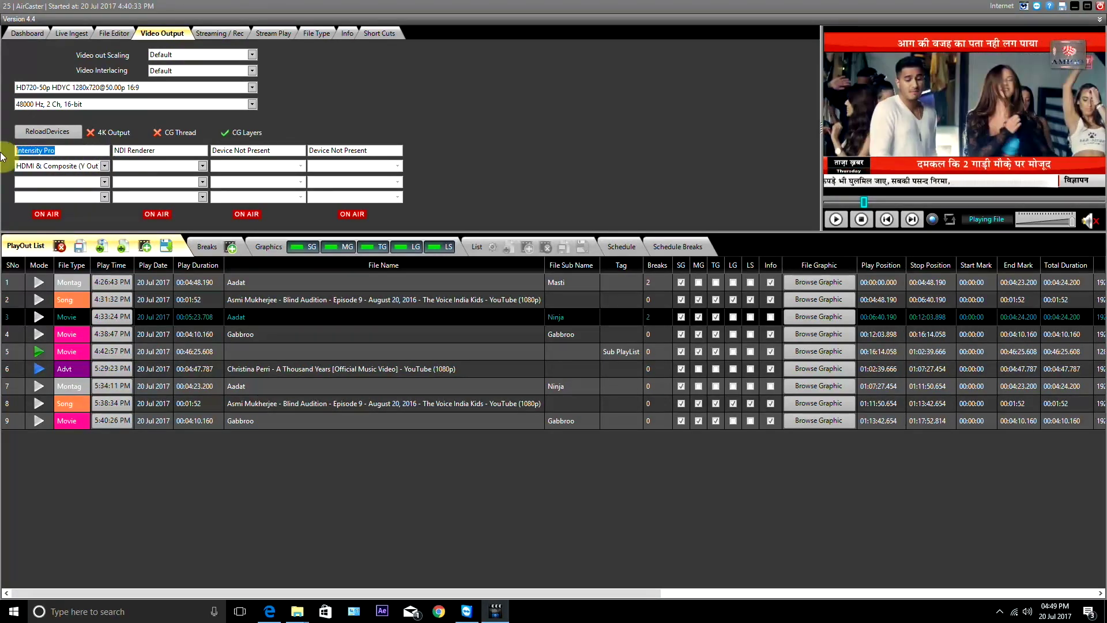
click(104, 166)
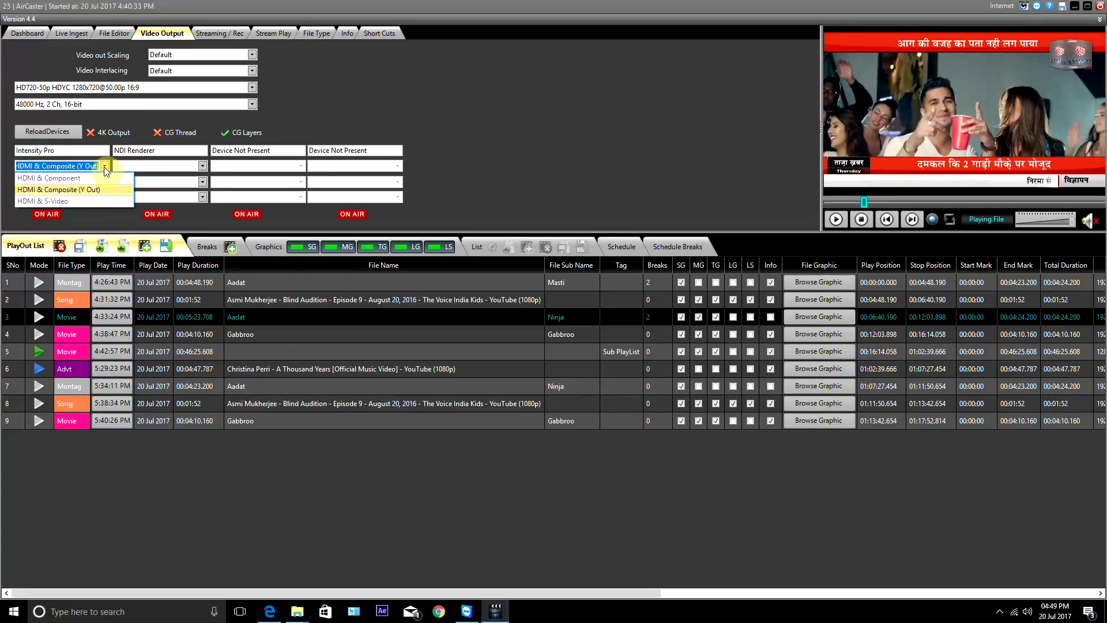
click(104, 167)
click(104, 182)
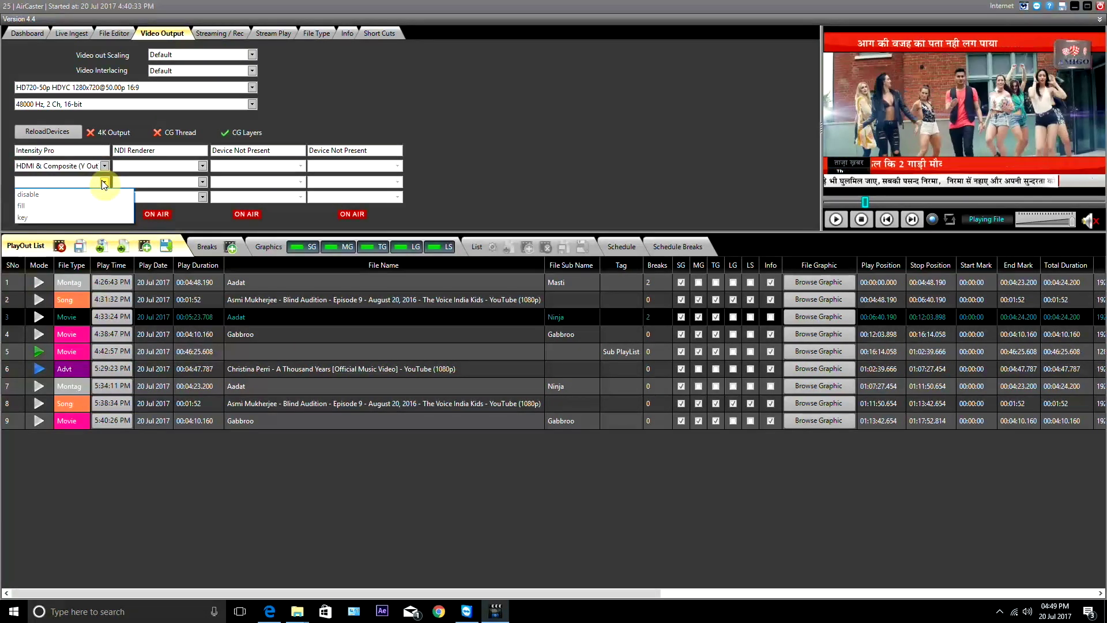
click(107, 194)
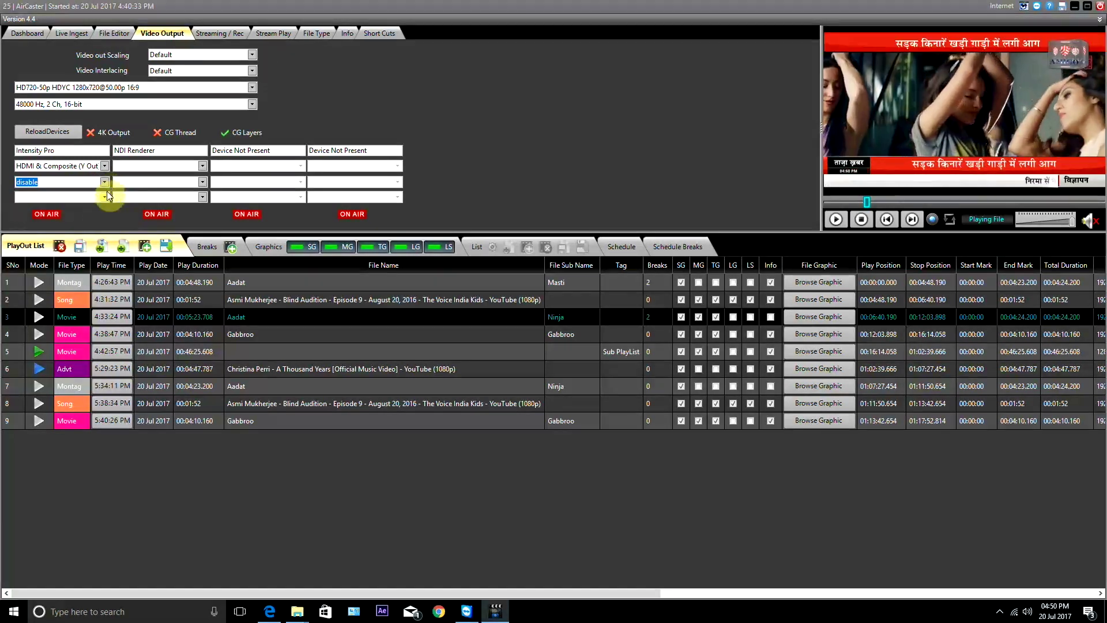
click(106, 199)
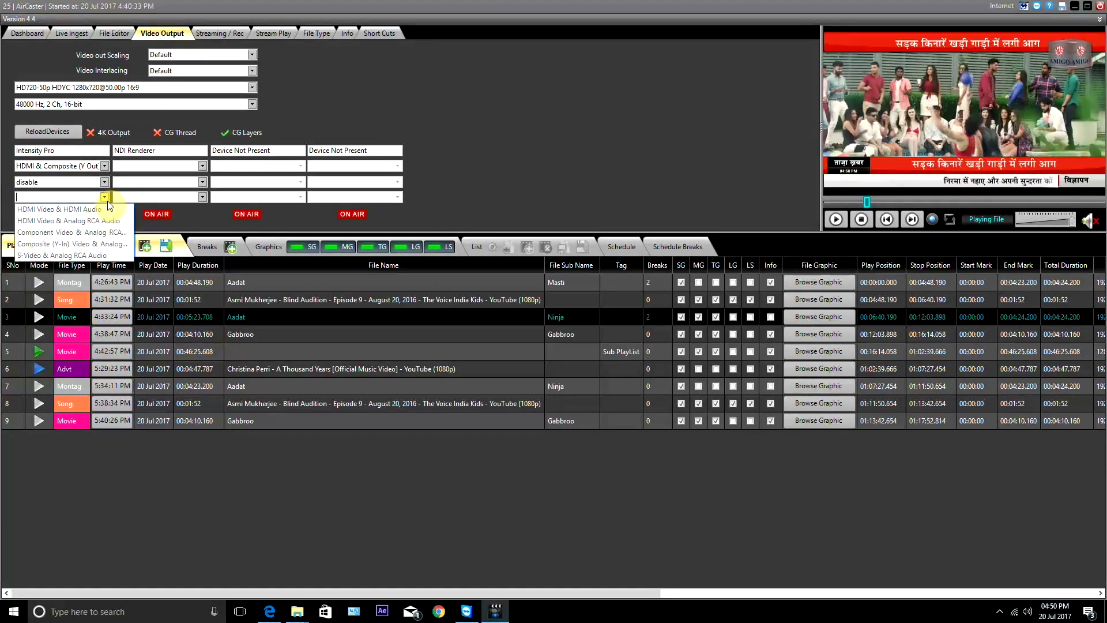
click(82, 204)
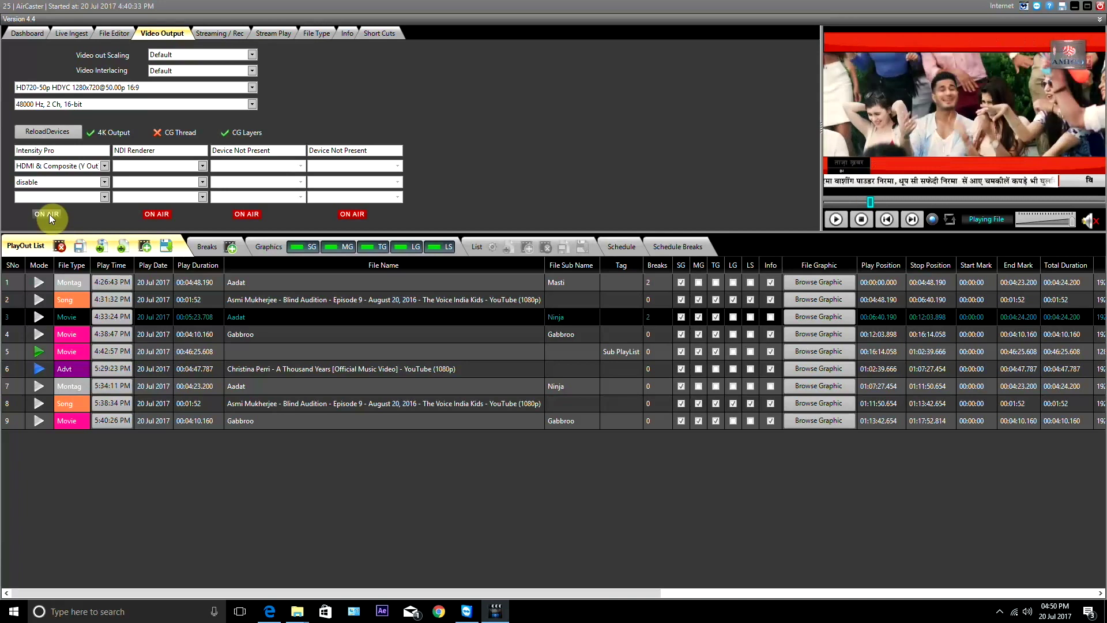
click(54, 213)
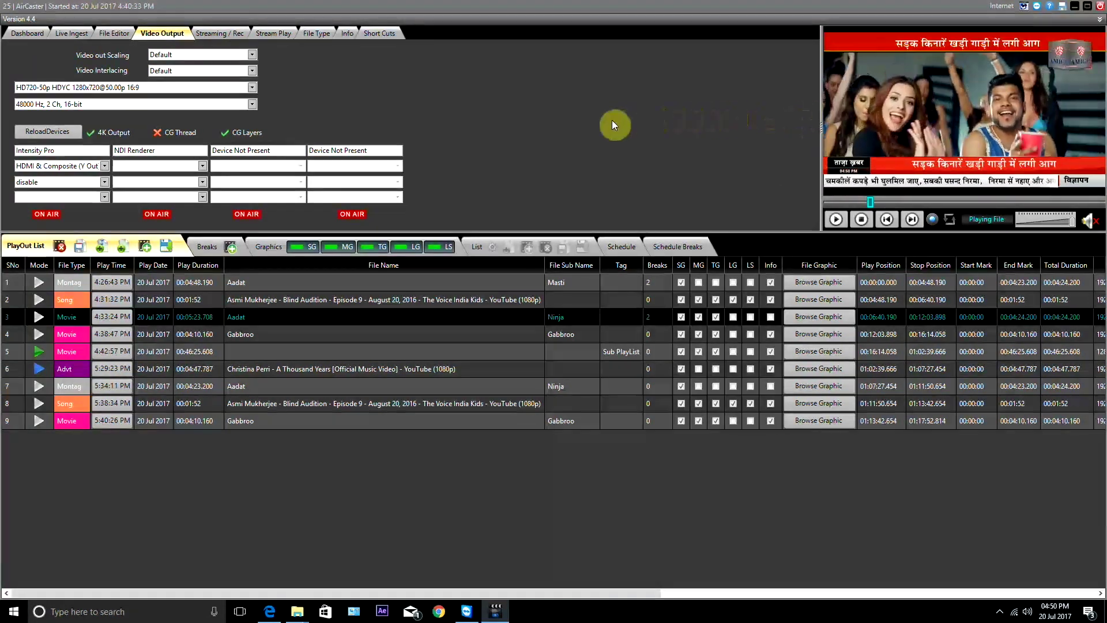
click(48, 213)
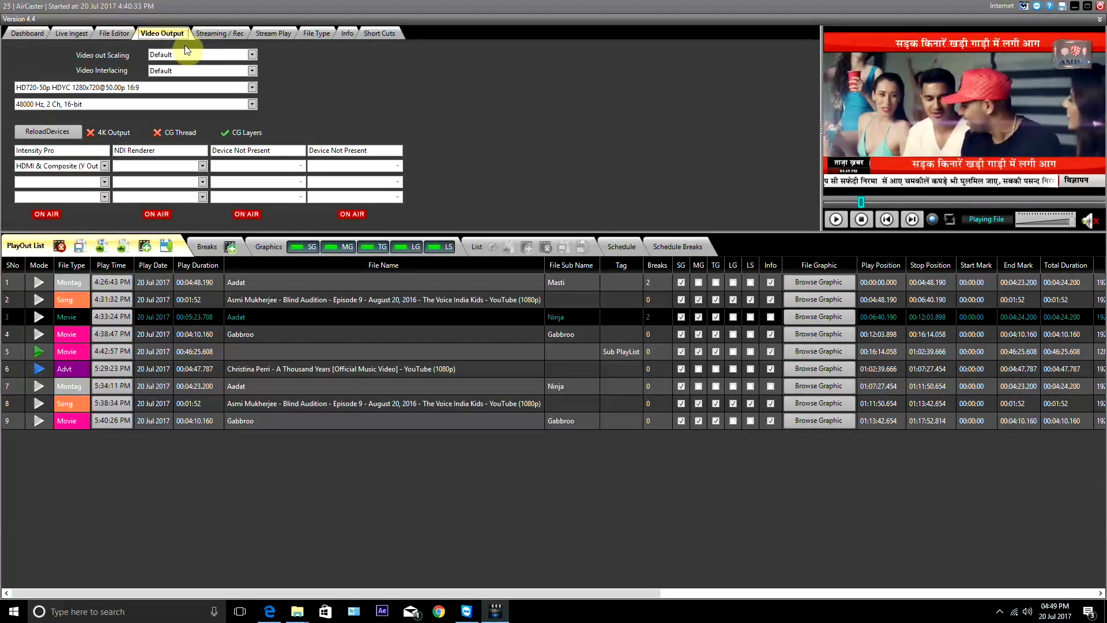
Step: Keep Default scaling and interlacing, HD720 format and 48000 Hz stereo audio; list the Still Graphics
click(252, 55)
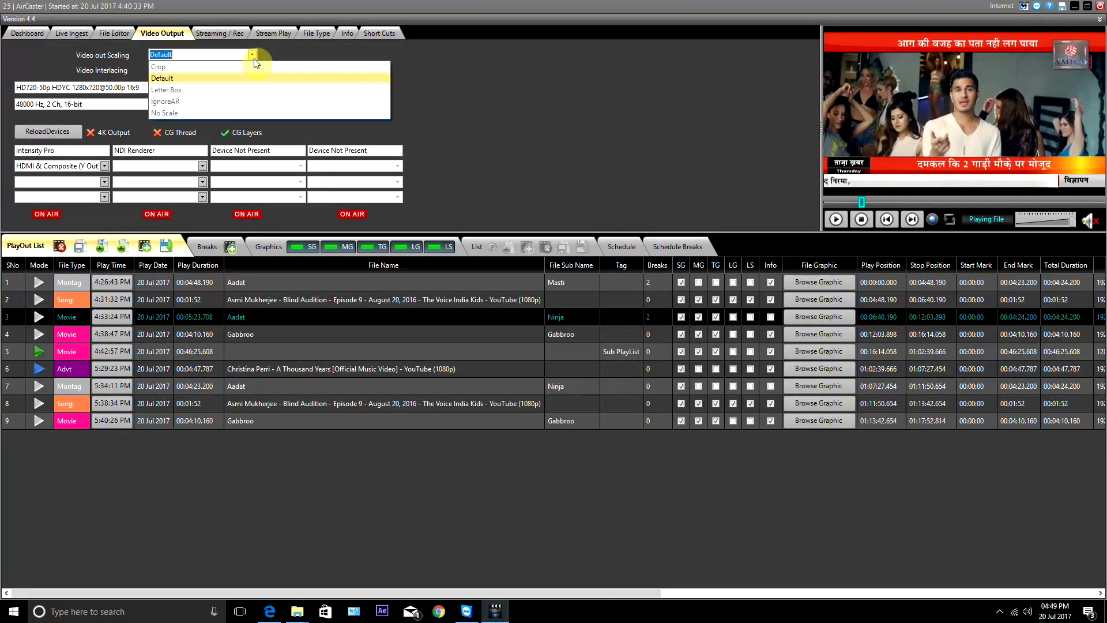
click(253, 57)
click(251, 71)
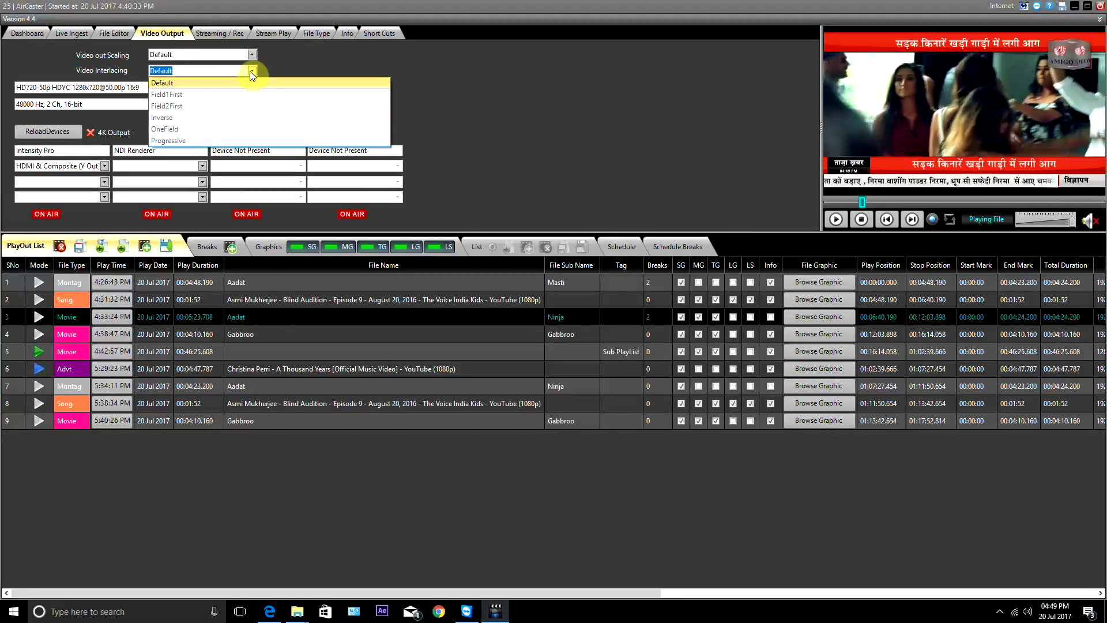
click(250, 71)
click(249, 87)
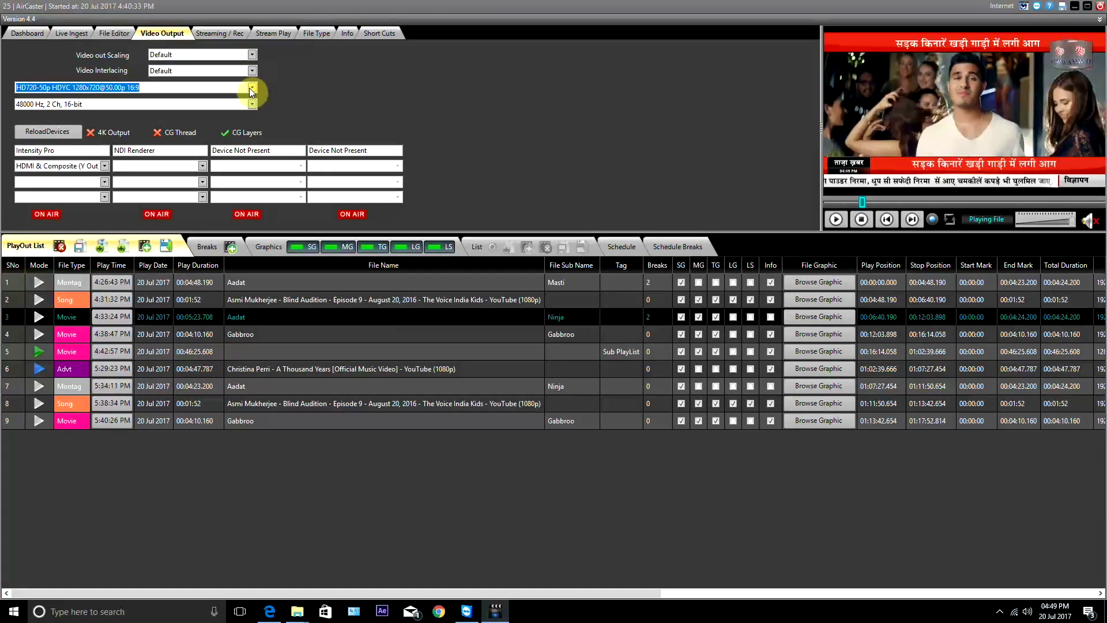
click(249, 88)
click(281, 89)
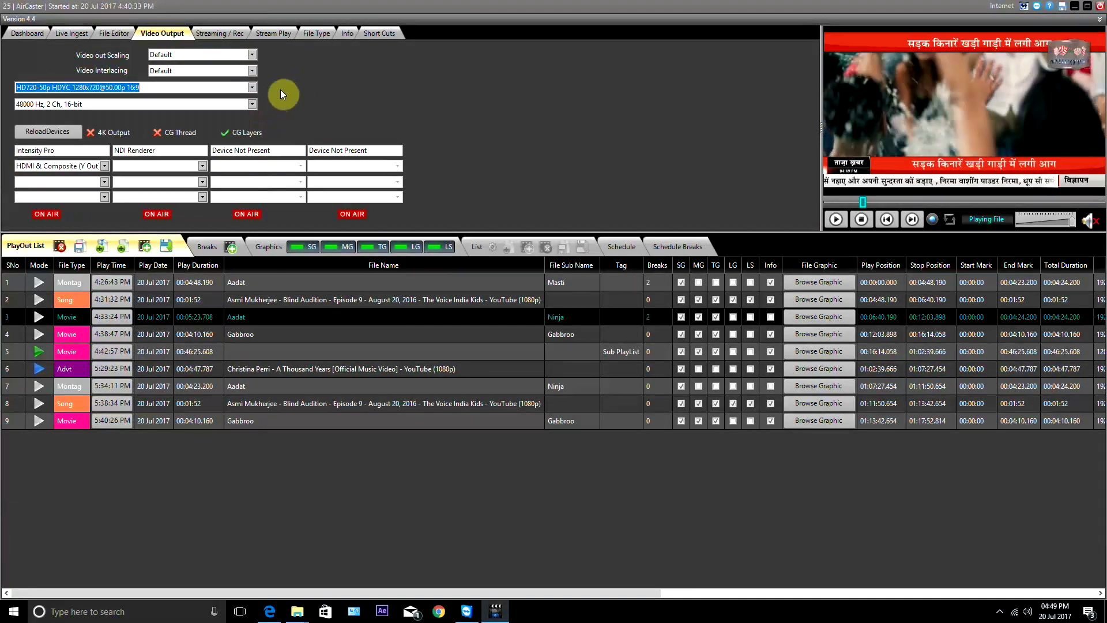
click(251, 105)
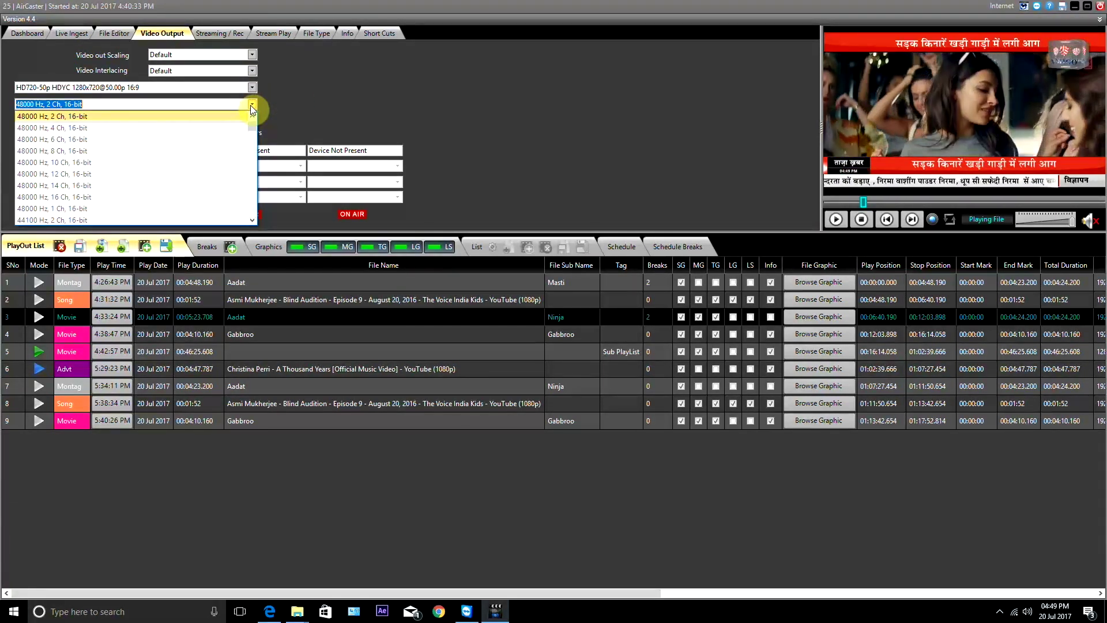
click(250, 105)
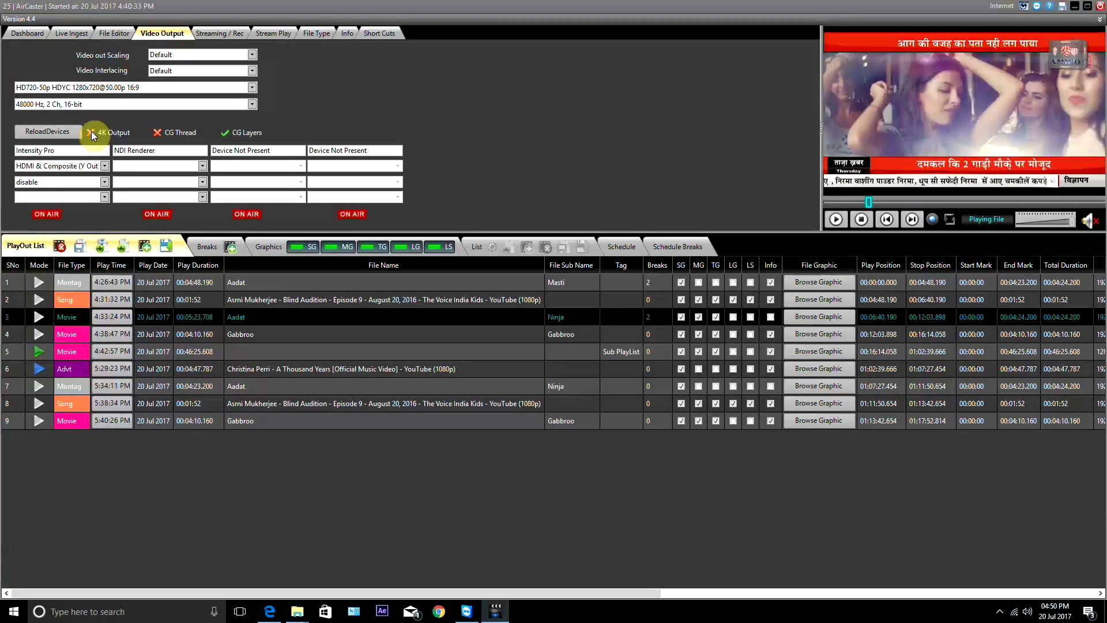
click(152, 128)
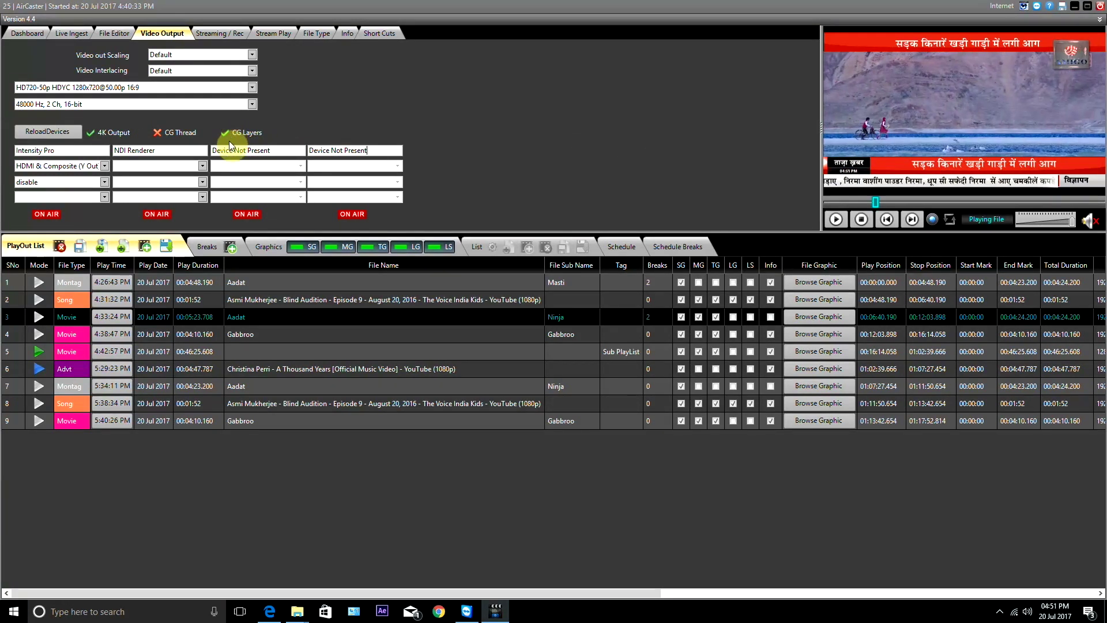
click(262, 247)
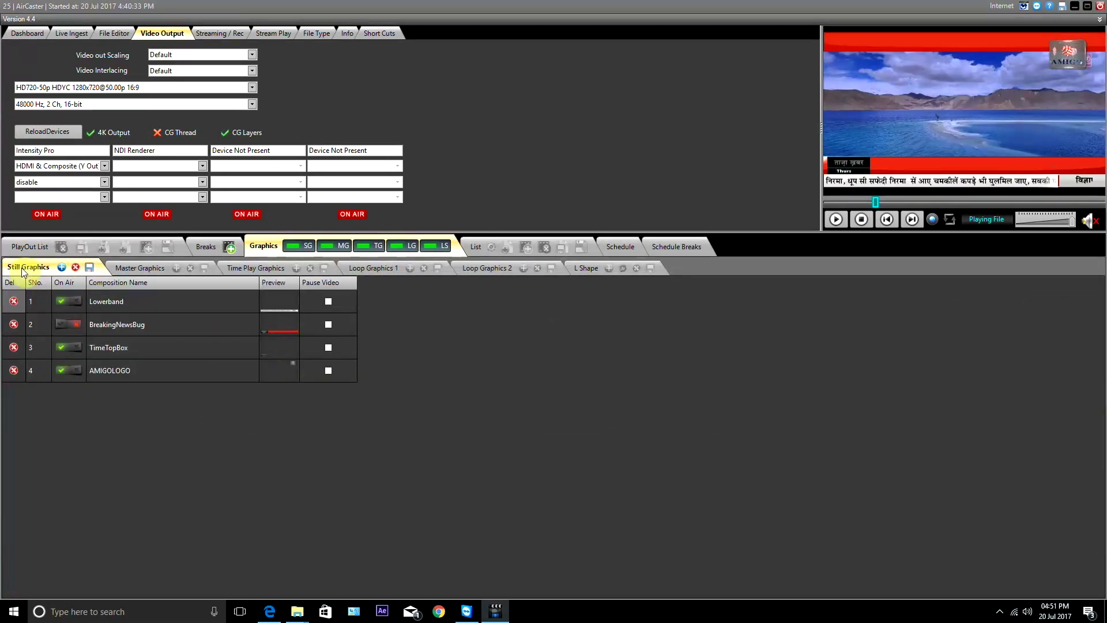
Step: Return to the PlayOut List, then show the Streaming / Rec settings with UDP Streaming
click(28, 246)
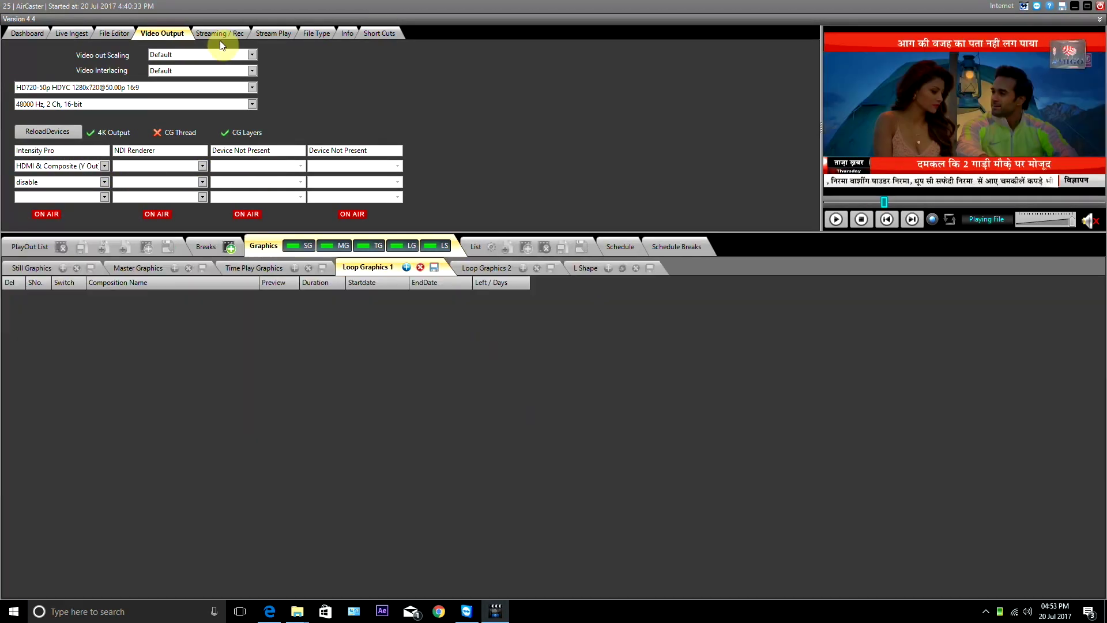
click(215, 34)
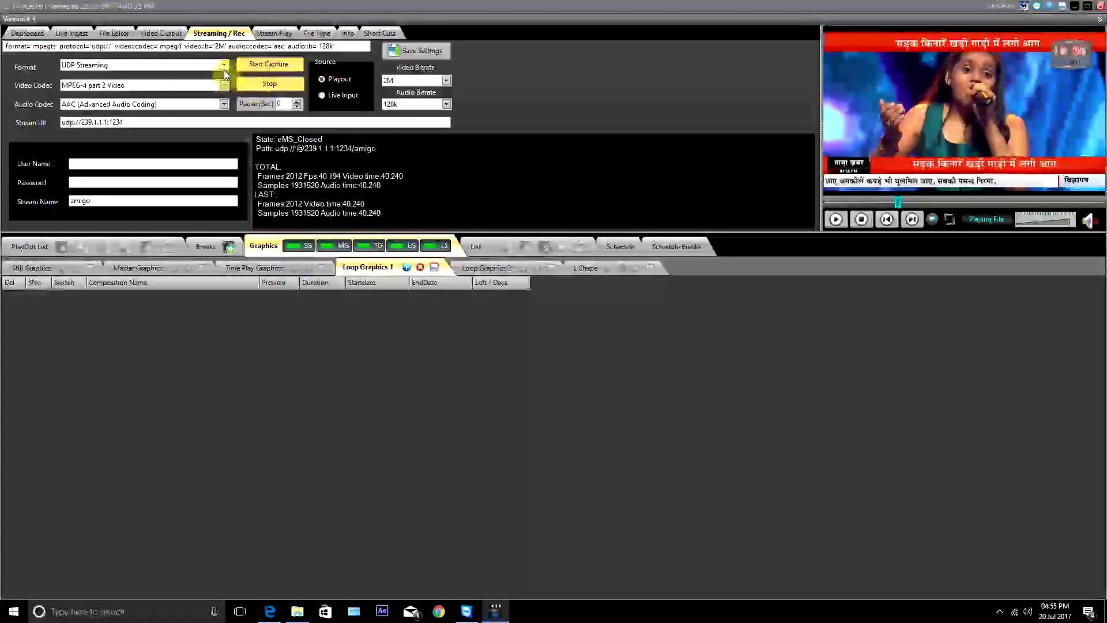
Step: Set the output format to MOV (QuickTime File Format)
click(224, 66)
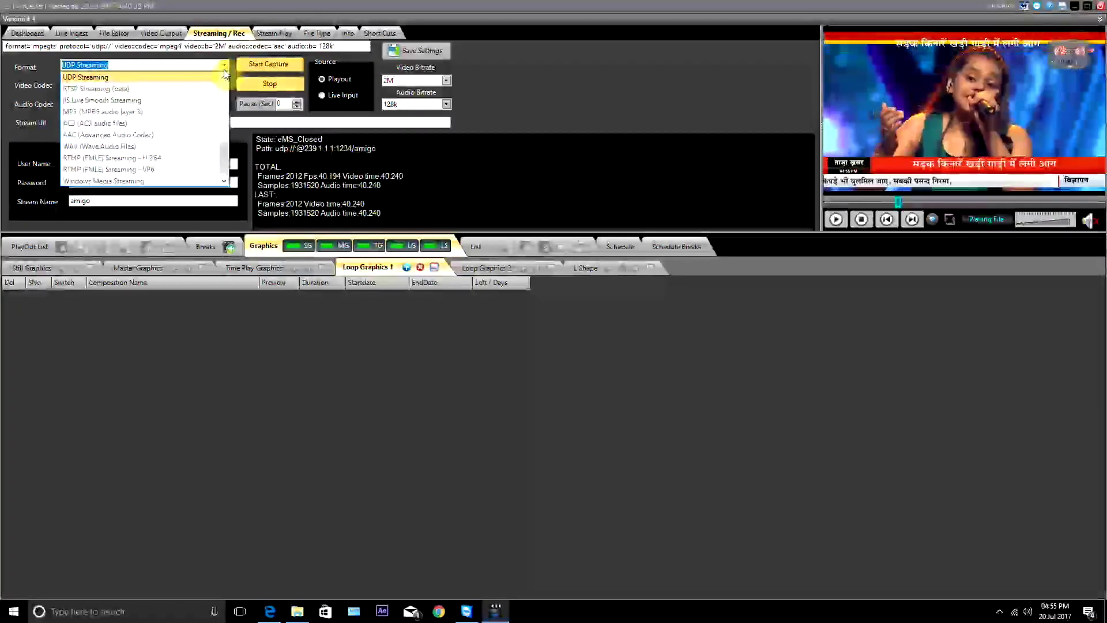
scroll(205, 135, down, 1)
scroll(205, 135, up, 5)
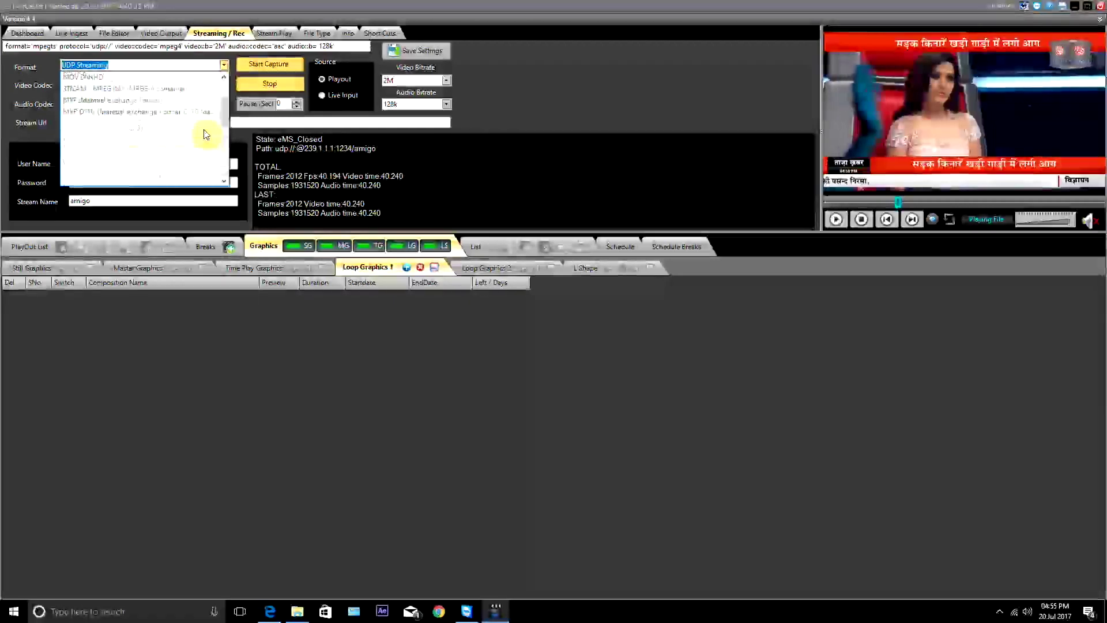
scroll(207, 134, up, 3)
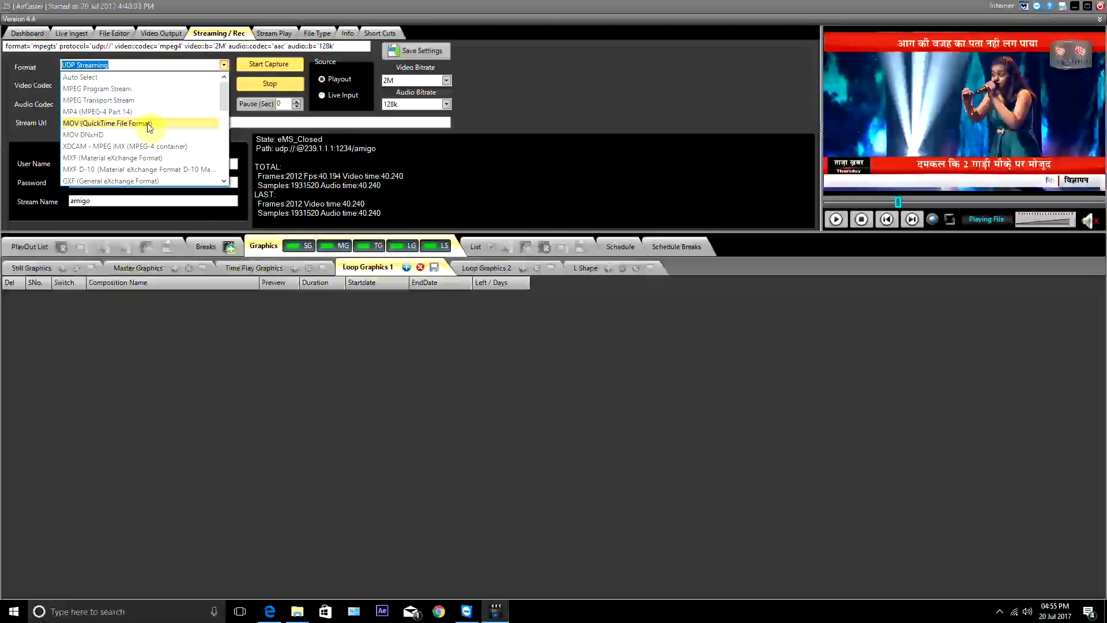
key(Escape)
key(m)
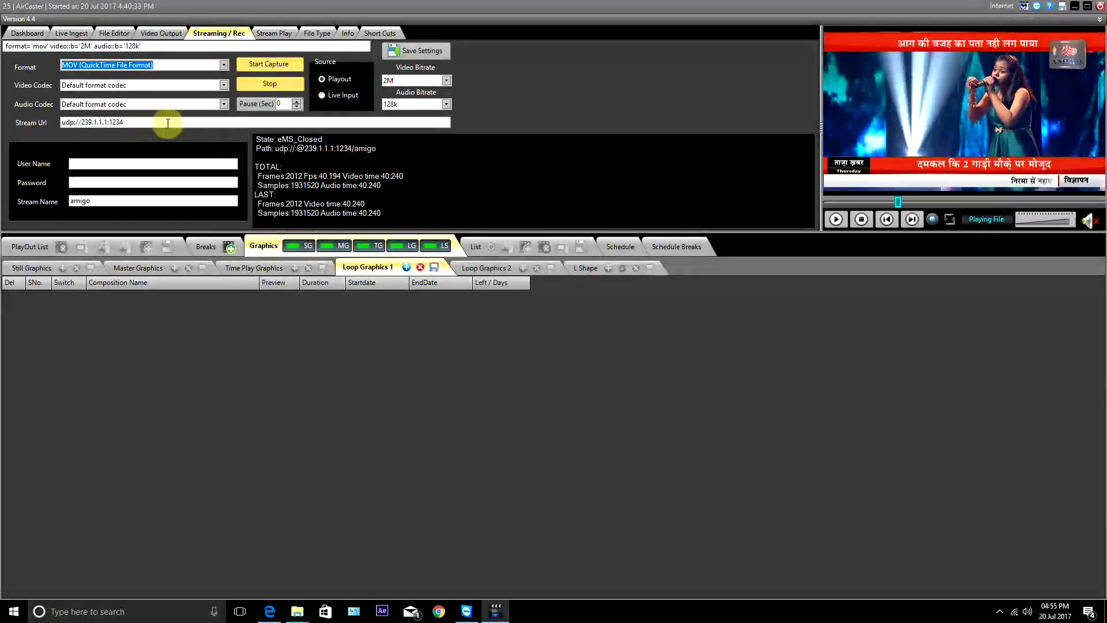
Step: Choose MPEG-4 part 2 video, AAC audio and 5M video bitrate, and start capture
click(223, 87)
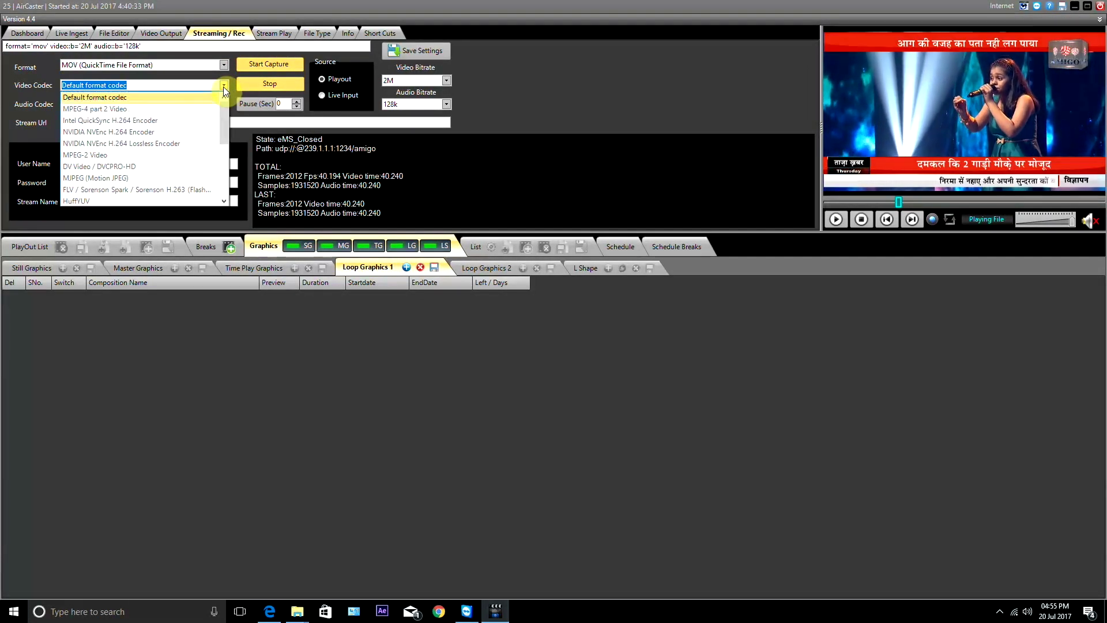
click(192, 110)
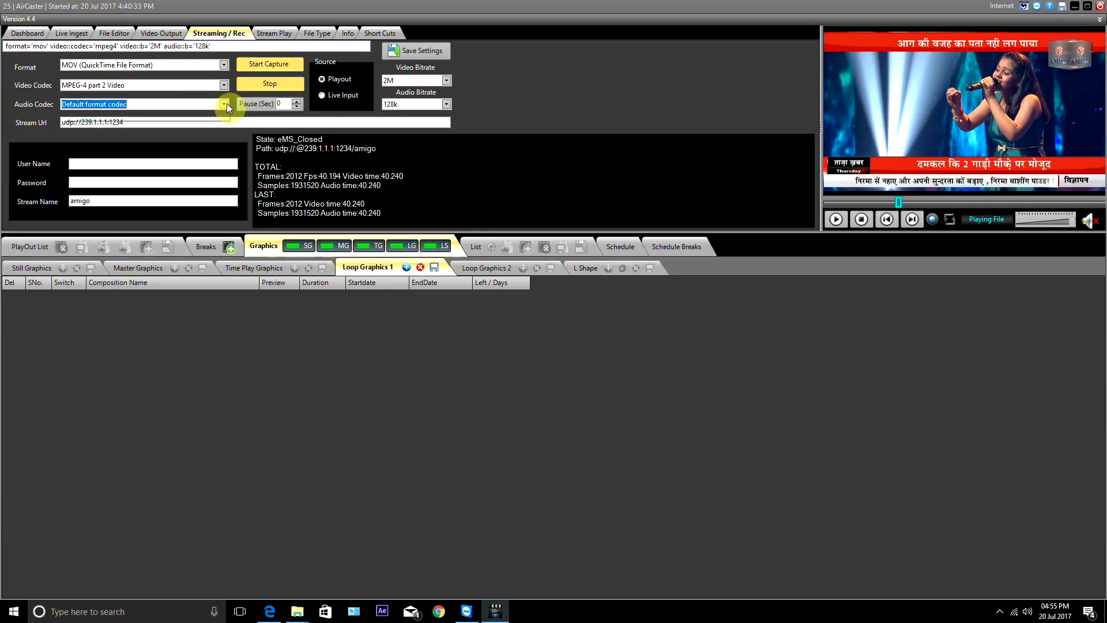
click(224, 104)
click(190, 128)
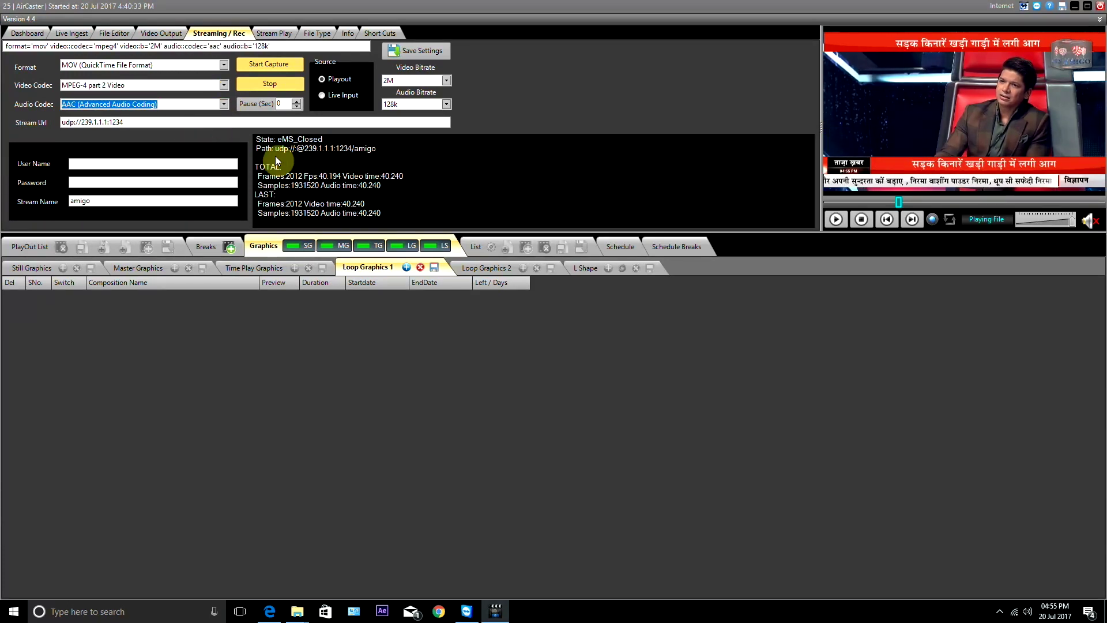
click(447, 81)
scroll(448, 80, down, 3)
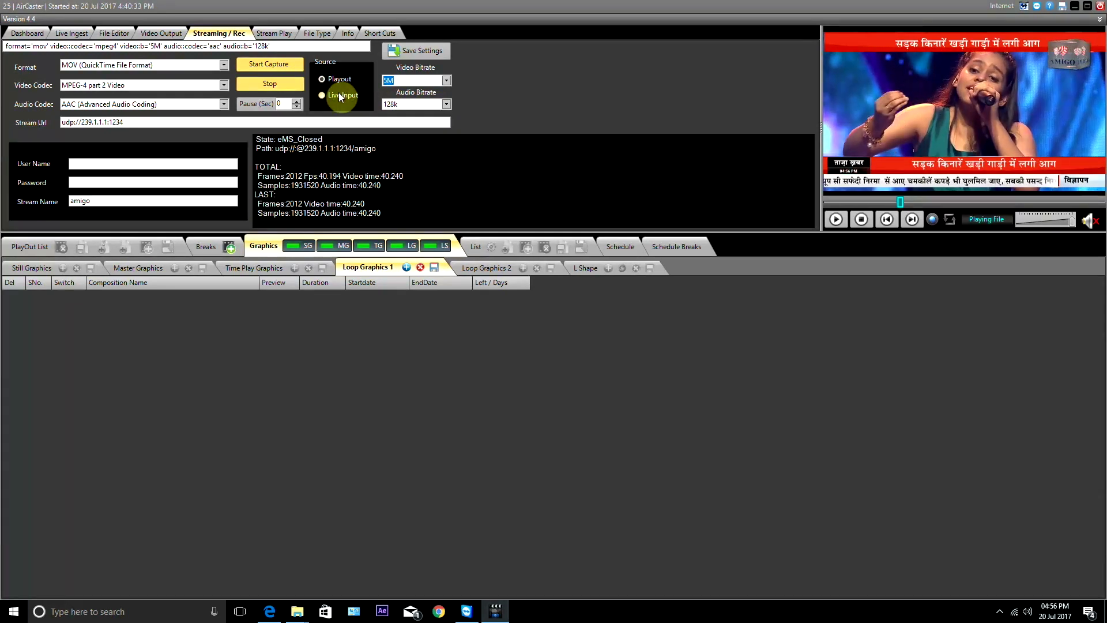
click(285, 64)
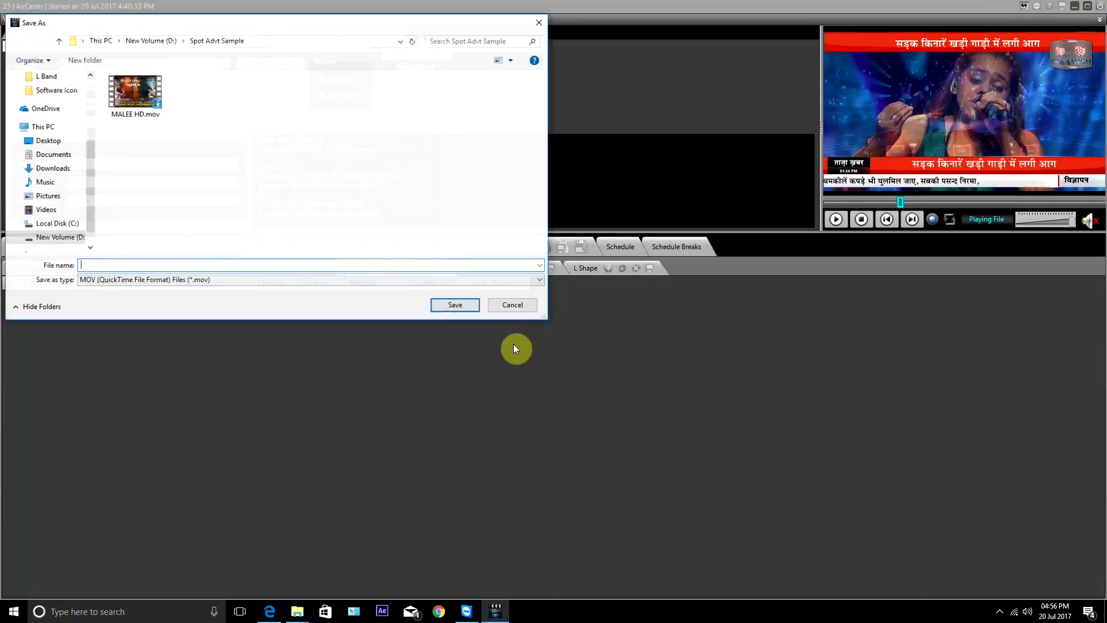
Step: Record the playout to abc.mov on the Desktop, then stop the recording
click(54, 140)
click(135, 265)
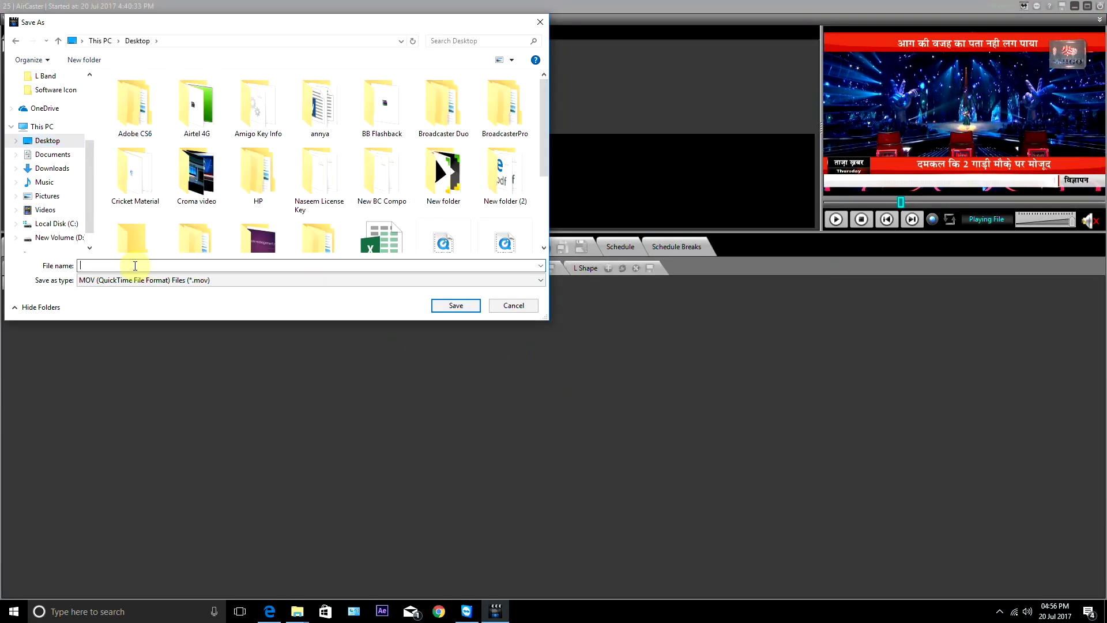
text(abc)
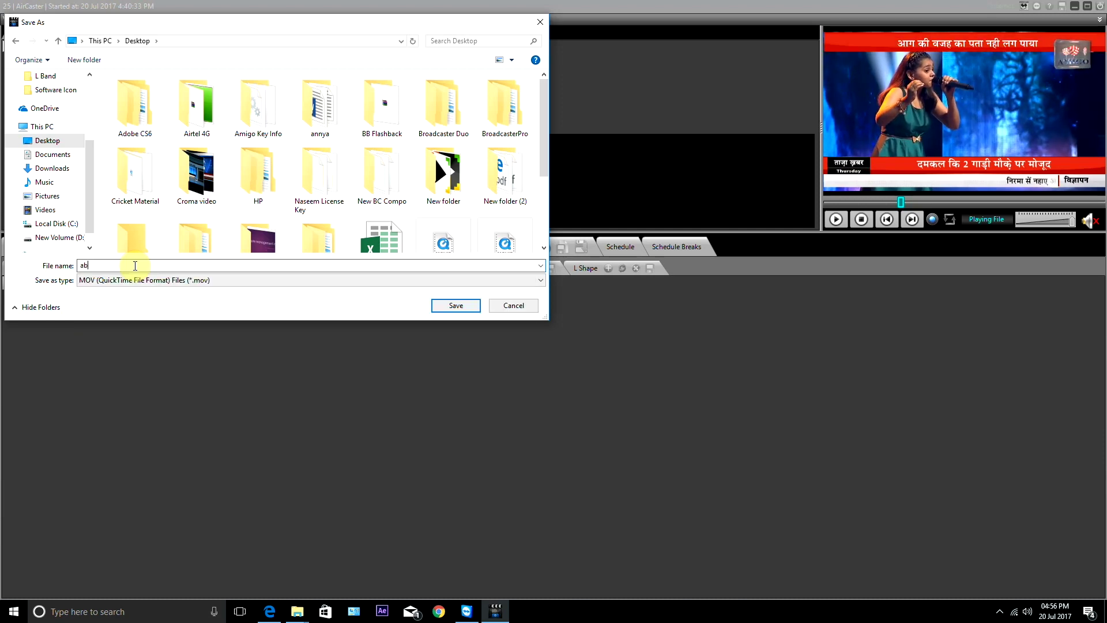
click(455, 308)
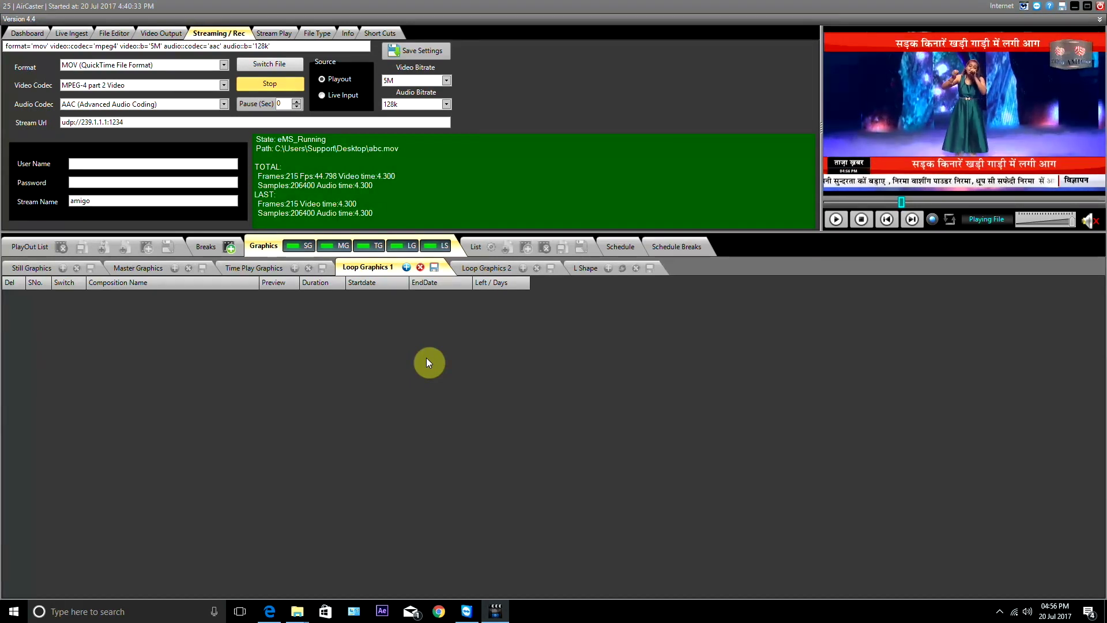
click(260, 84)
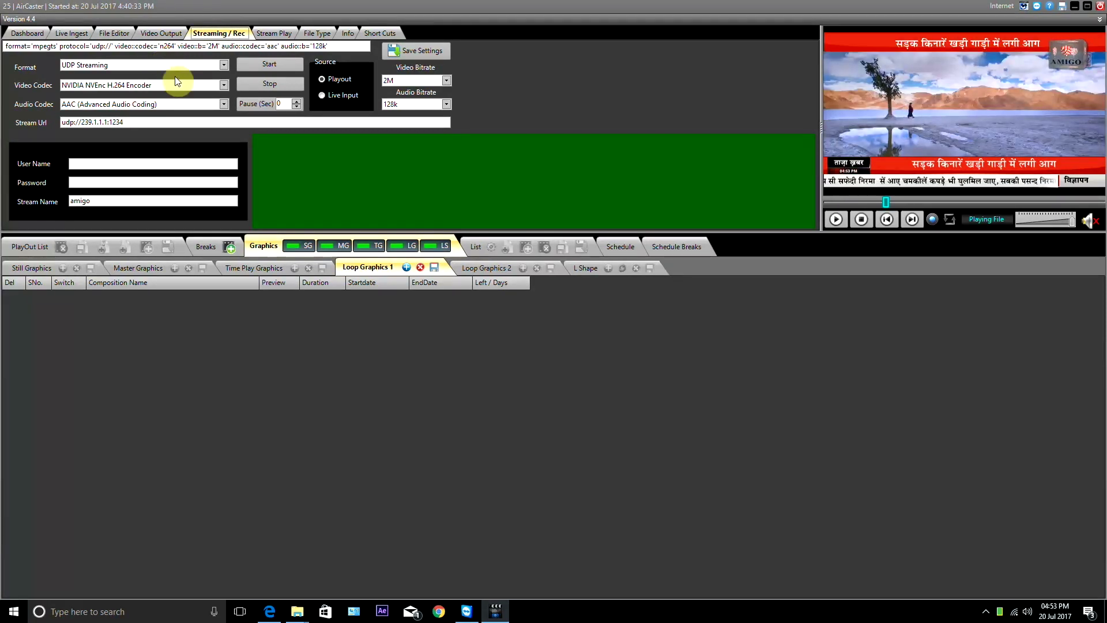
Step: Keep UDP Streaming as the format with MPEG-4 part 2 video and AAC audio
click(224, 64)
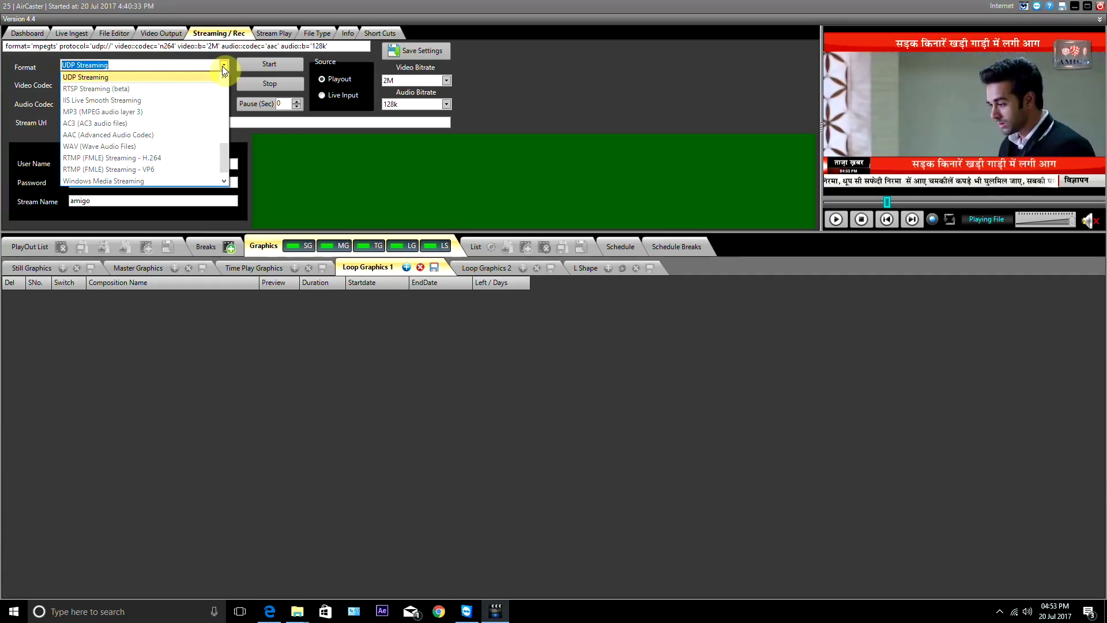
click(171, 77)
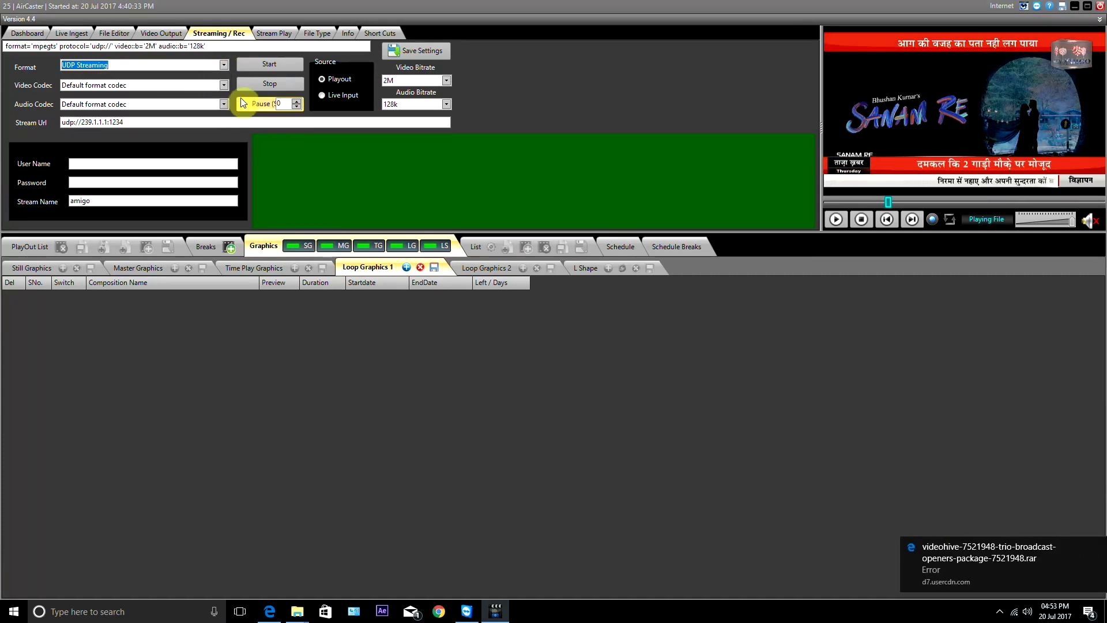
click(224, 84)
click(172, 120)
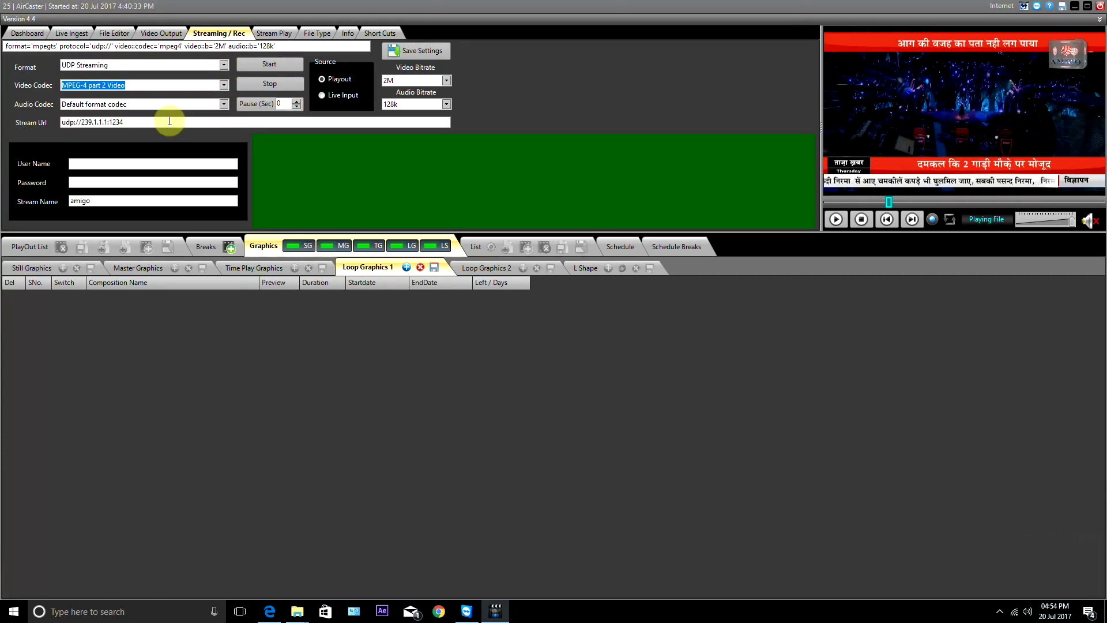
click(224, 104)
click(184, 139)
Step: Start the UDP stream to udp://239.1.1.1:1234 and select its address for copying
click(142, 123)
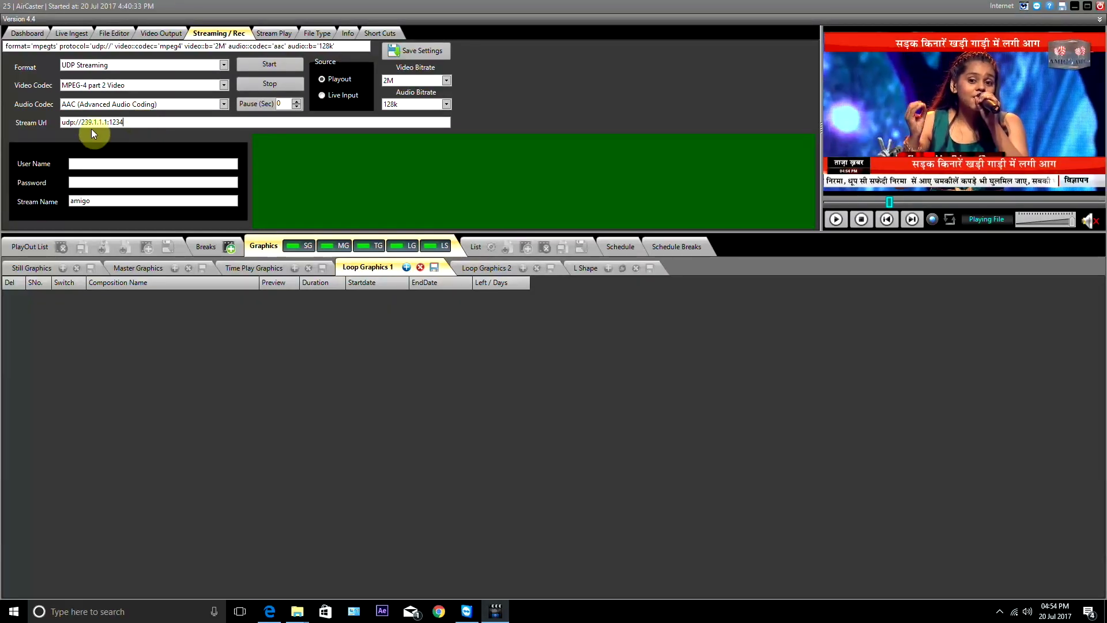
click(117, 182)
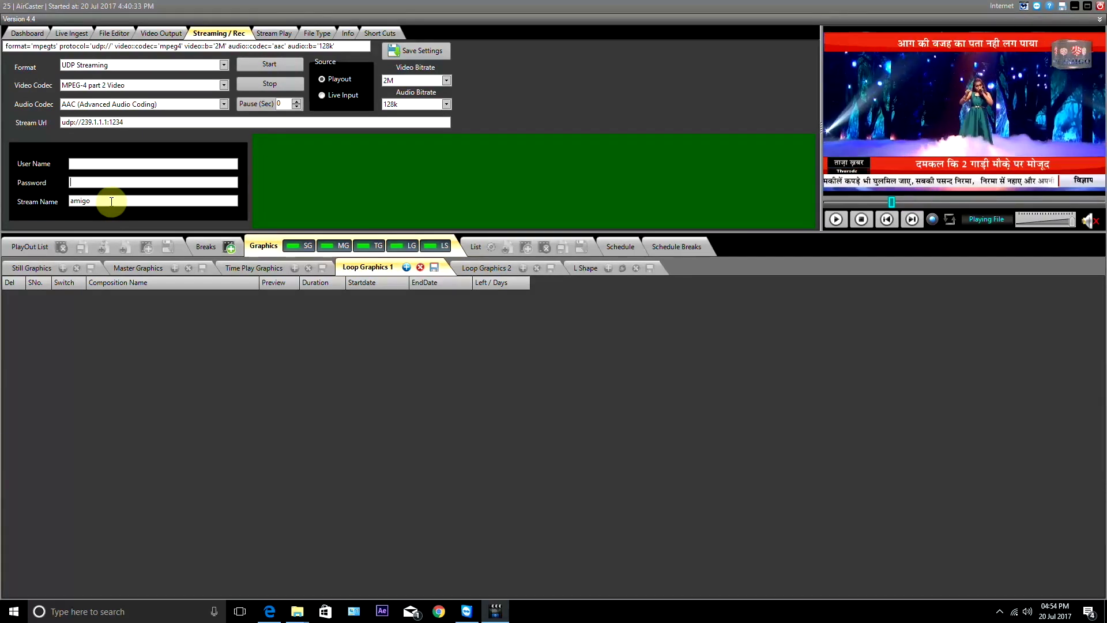
key(Tab)
click(272, 64)
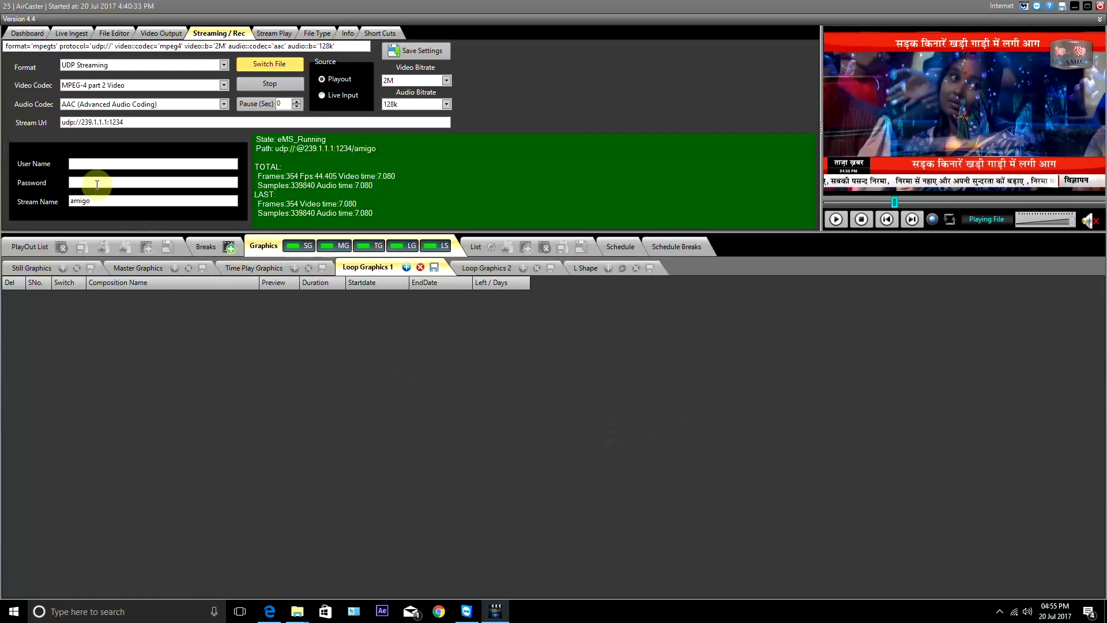
drag(127, 121, 44, 122)
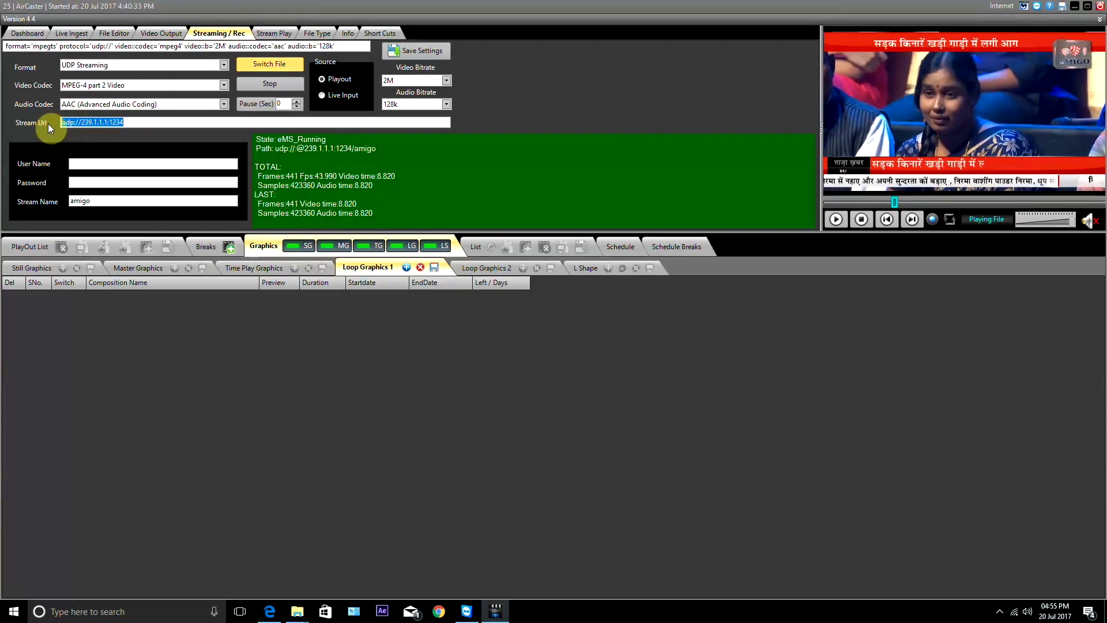
click(1075, 8)
right_click(475, 212)
click(172, 612)
text(v)
right_click(158, 318)
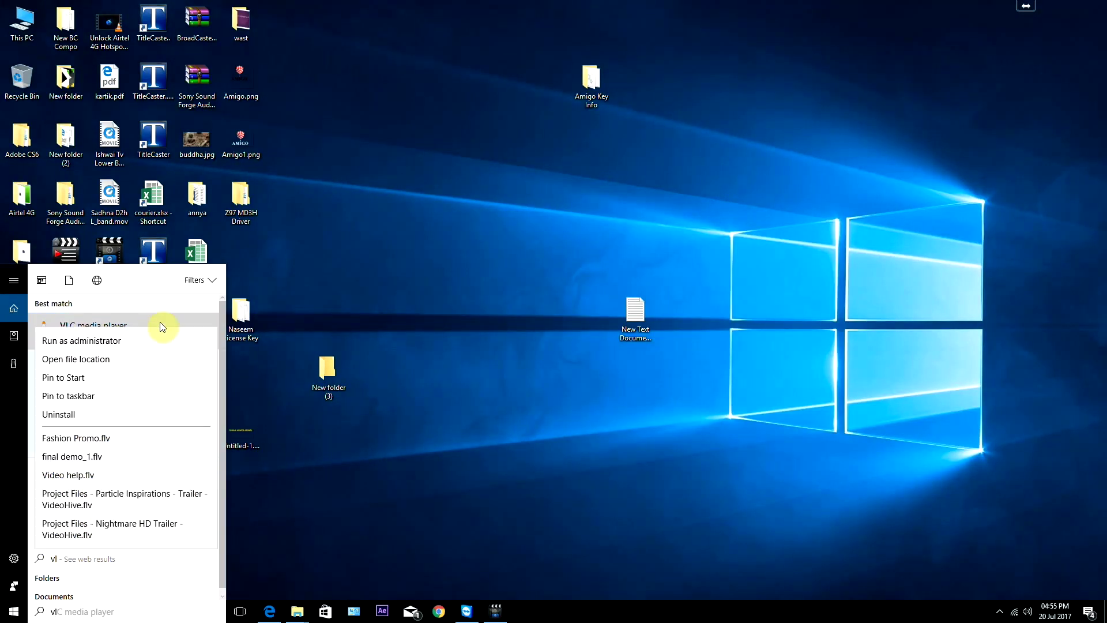
click(158, 321)
click(14, 19)
click(69, 81)
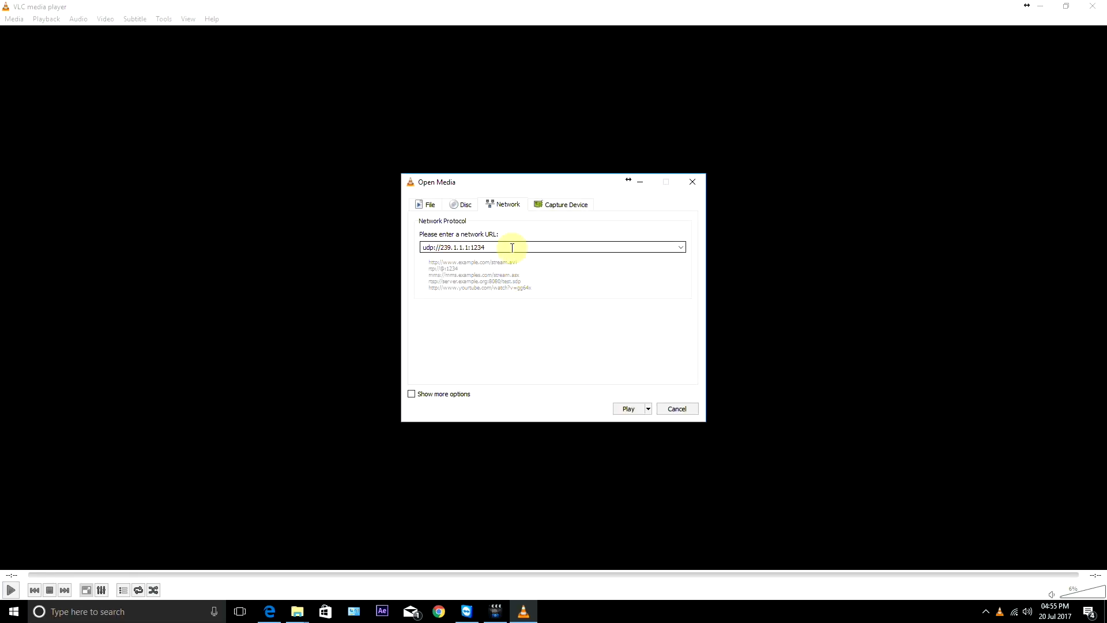
click(628, 409)
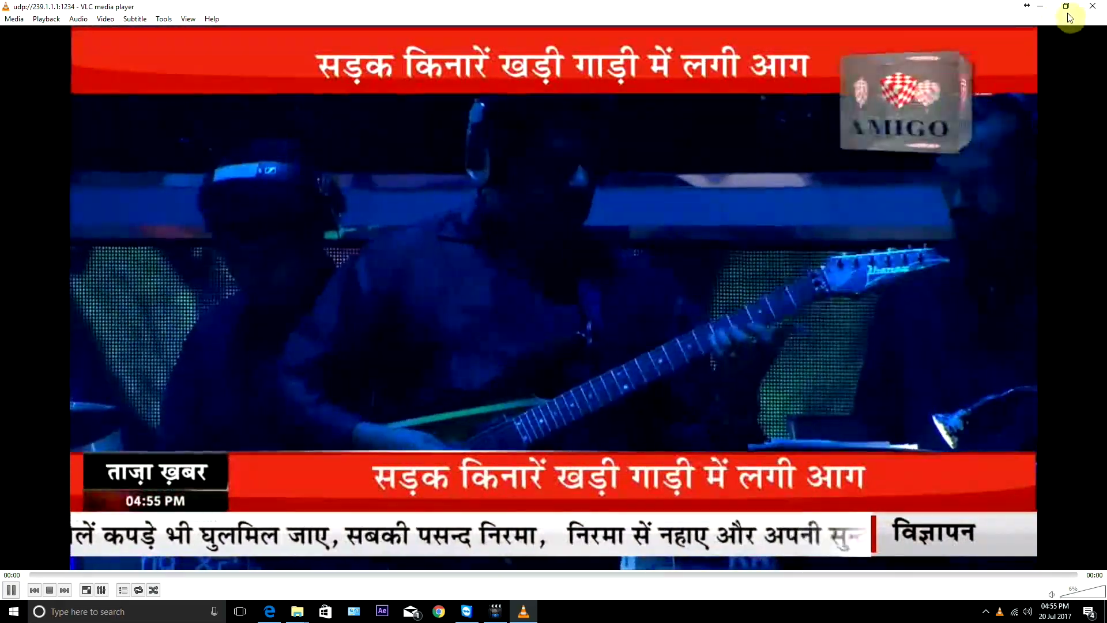
mouse_move(914, 7)
mouse_down()
mouse_move(915, 203)
mouse_move(915, 3)
mouse_up()
click(1092, 6)
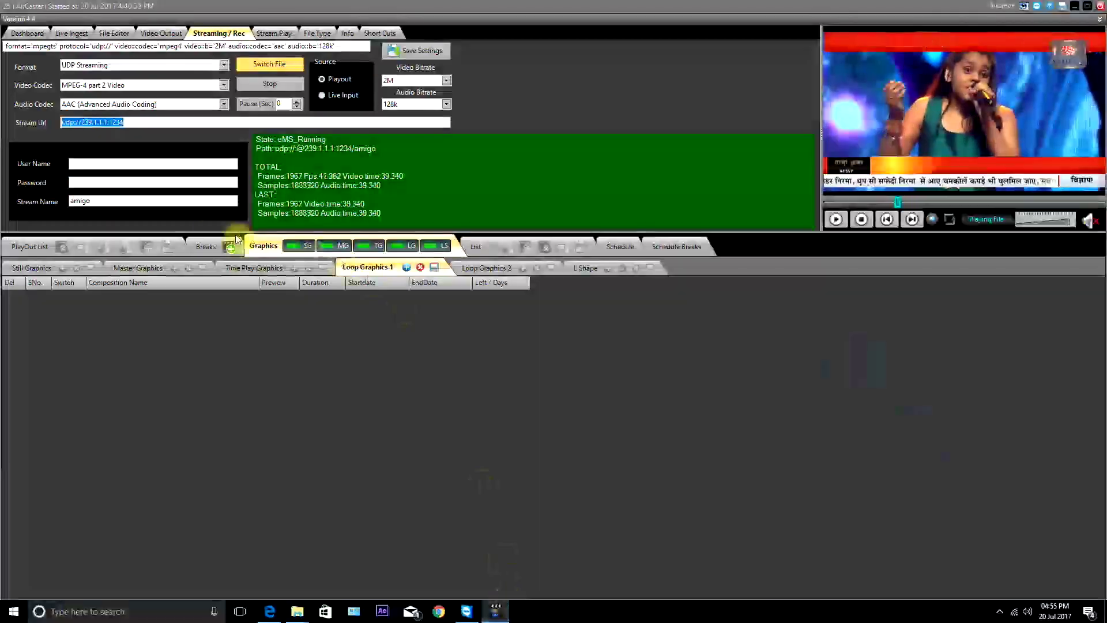
click(269, 85)
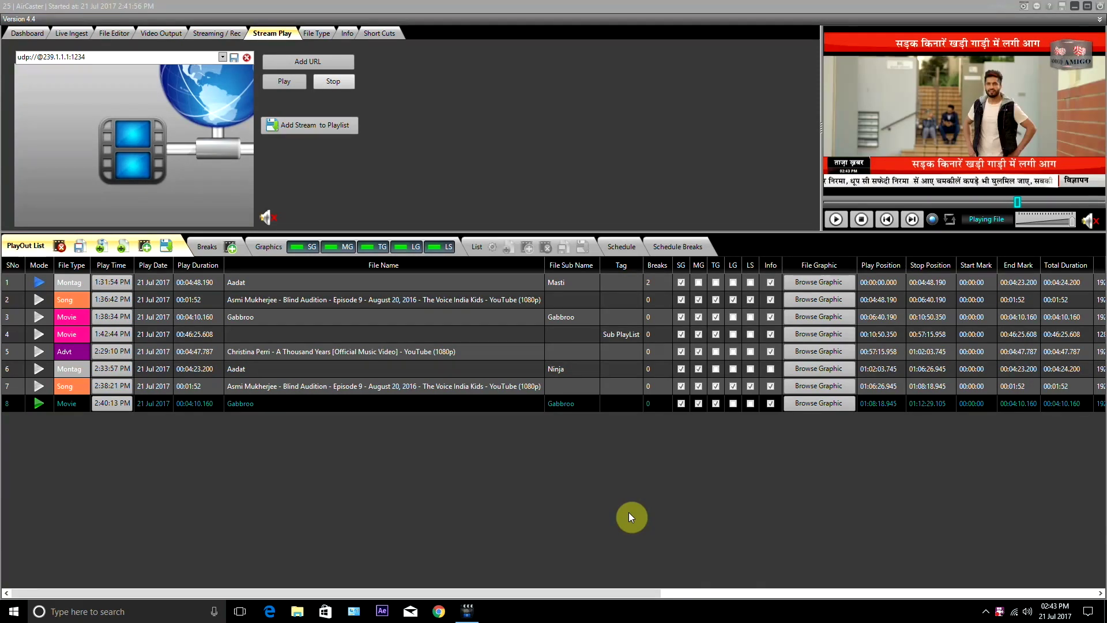
click(110, 56)
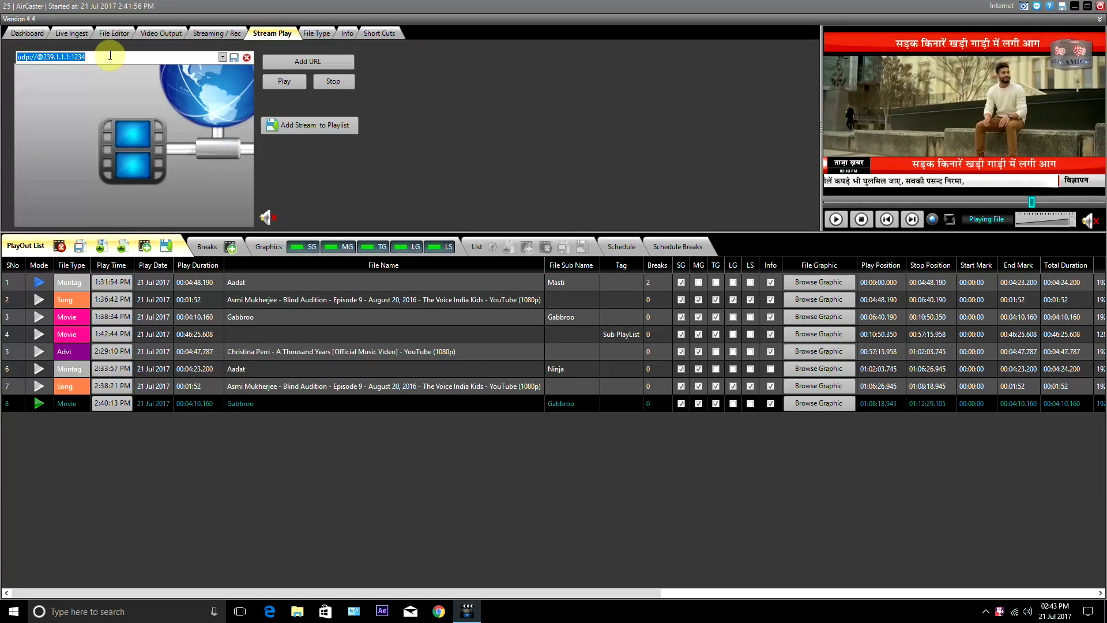
click(237, 58)
click(295, 83)
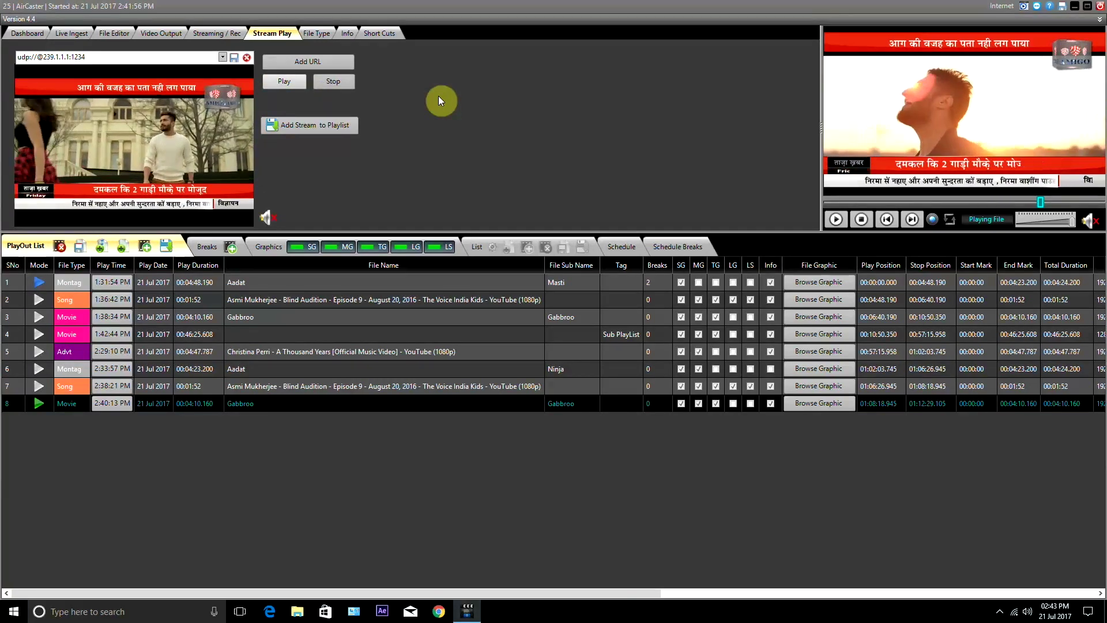
click(304, 125)
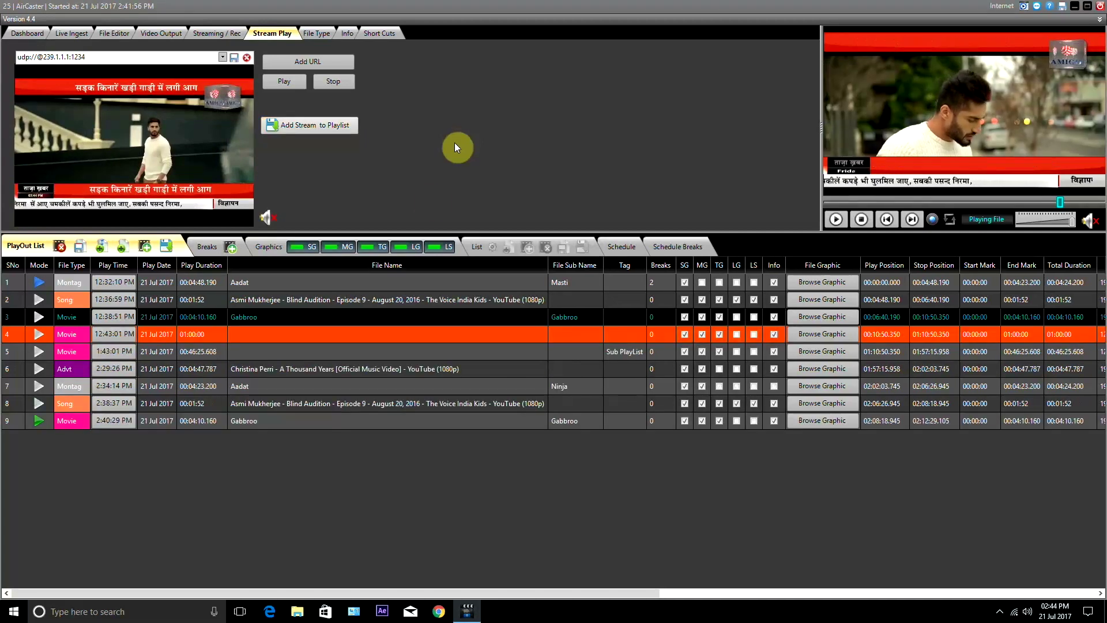
Step: Select the Sub PlayList, Christina Perri and Gabbroo rows, then view the File Type list
click(278, 357)
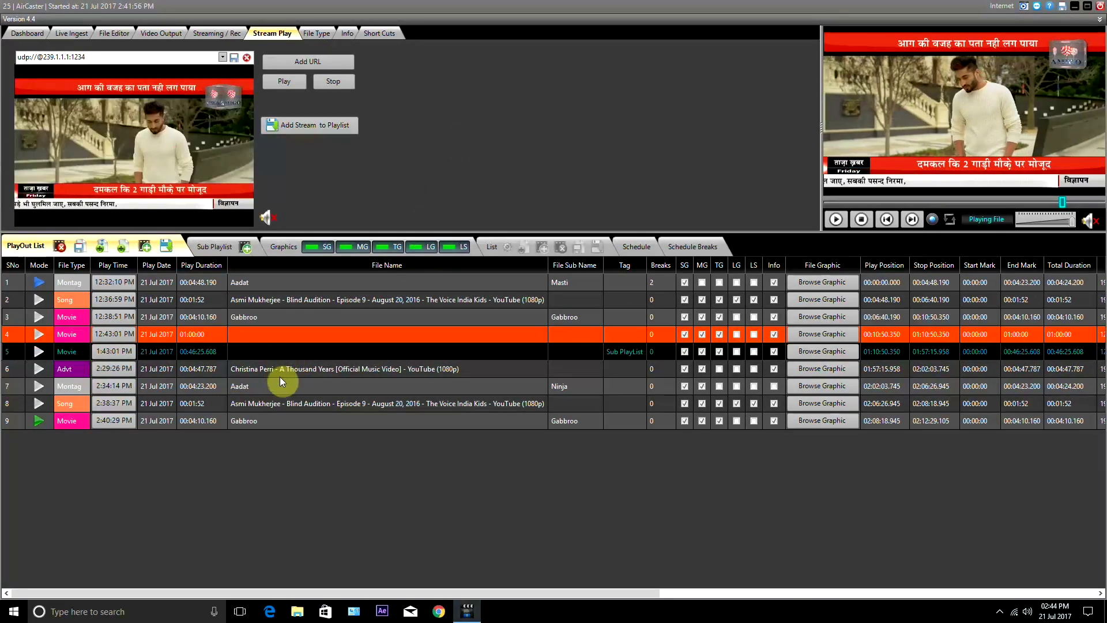
click(279, 376)
click(282, 319)
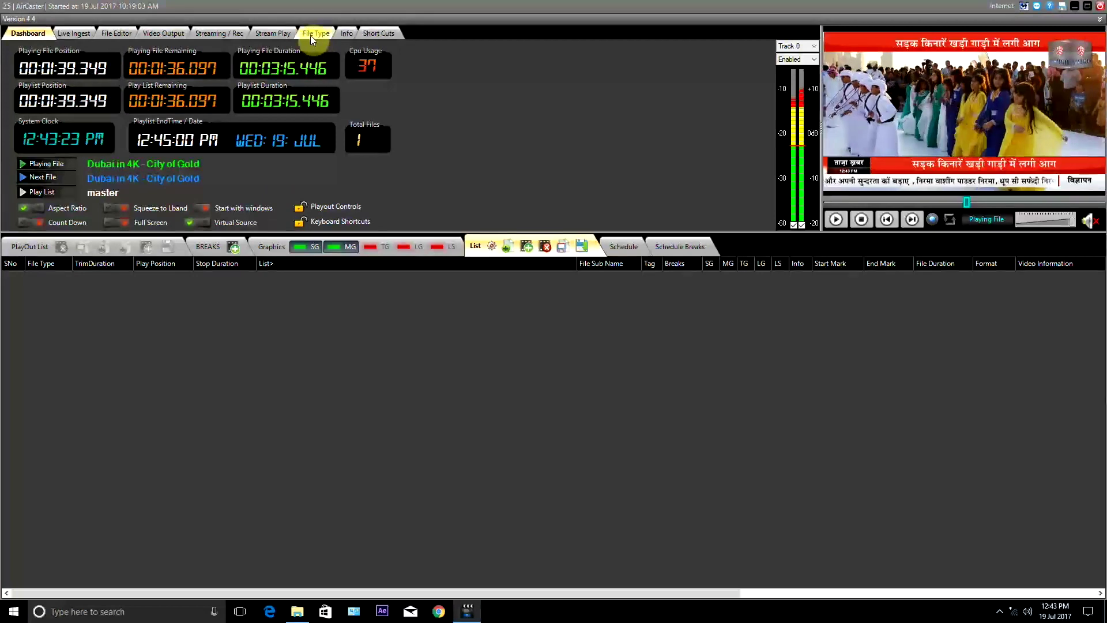
click(310, 35)
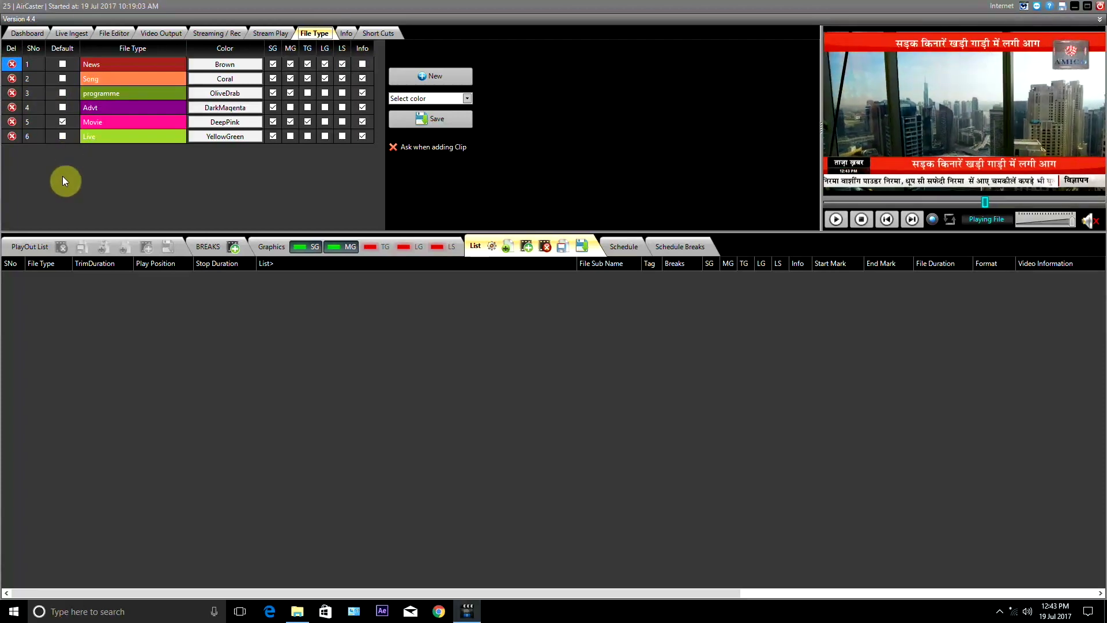
Step: Add a DarkGray Montag file type with SG ticked, enable Ask when adding Clip, and save
click(414, 75)
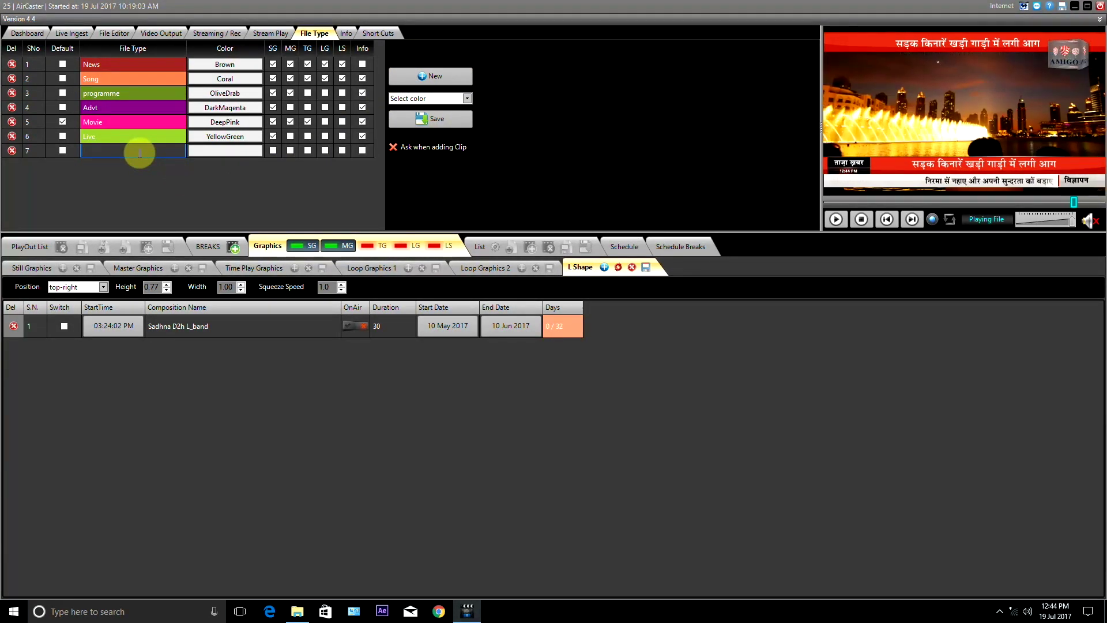
text(Mo)
click(218, 151)
click(466, 99)
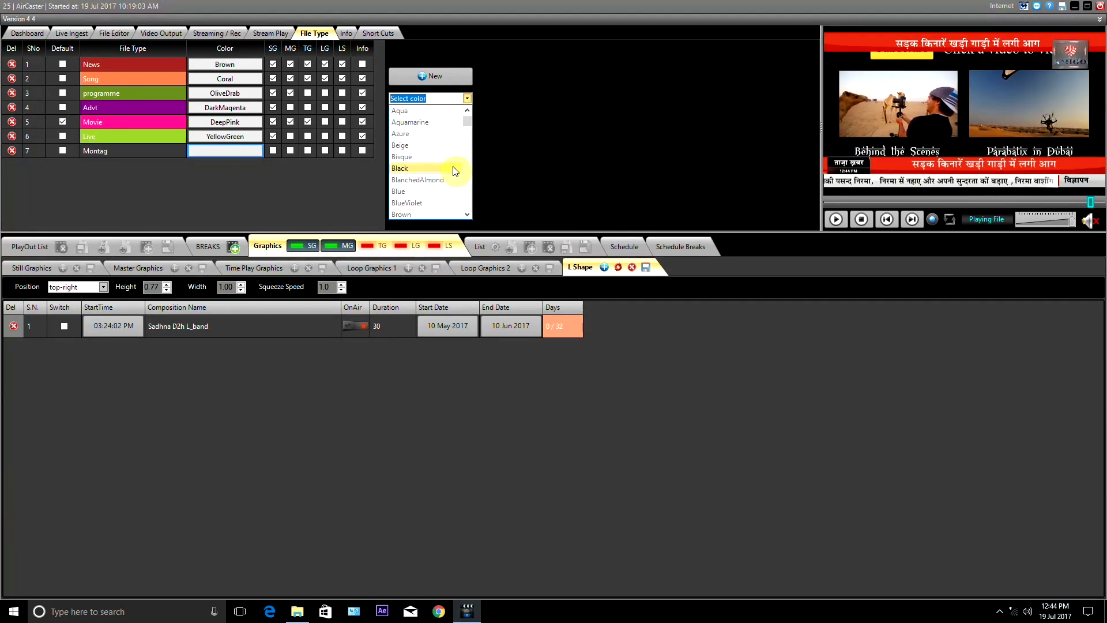
click(455, 171)
click(432, 99)
click(415, 191)
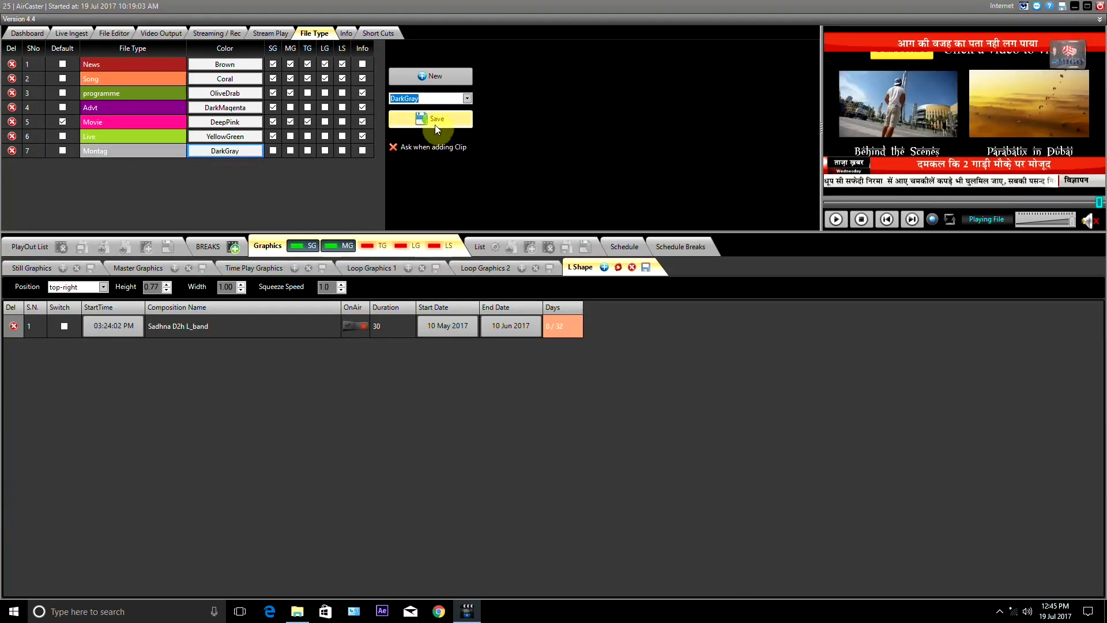
click(272, 150)
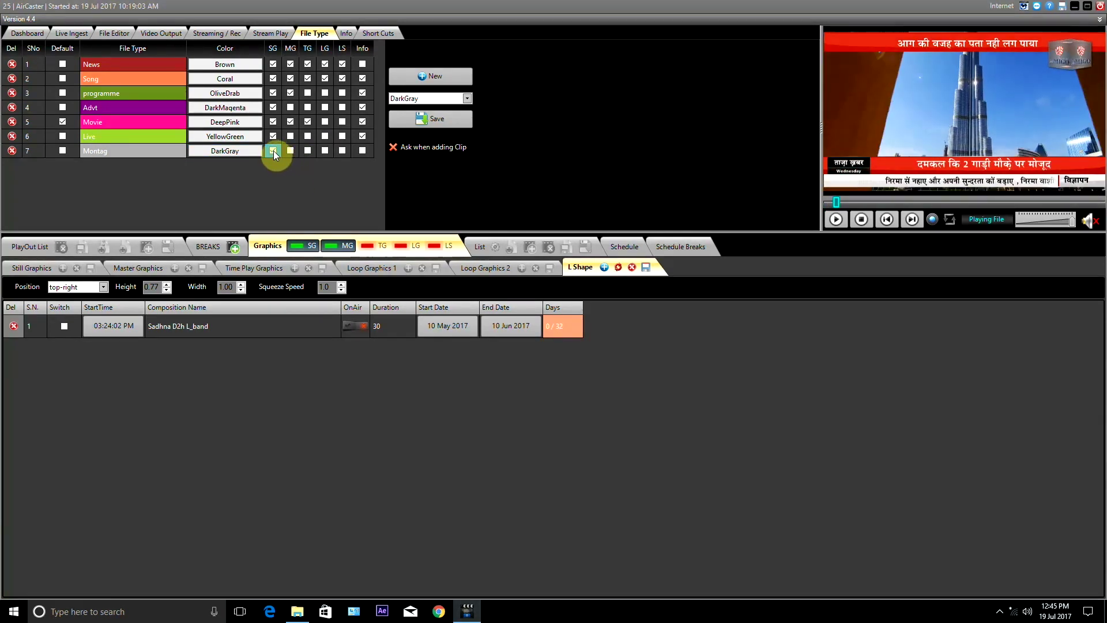
click(429, 120)
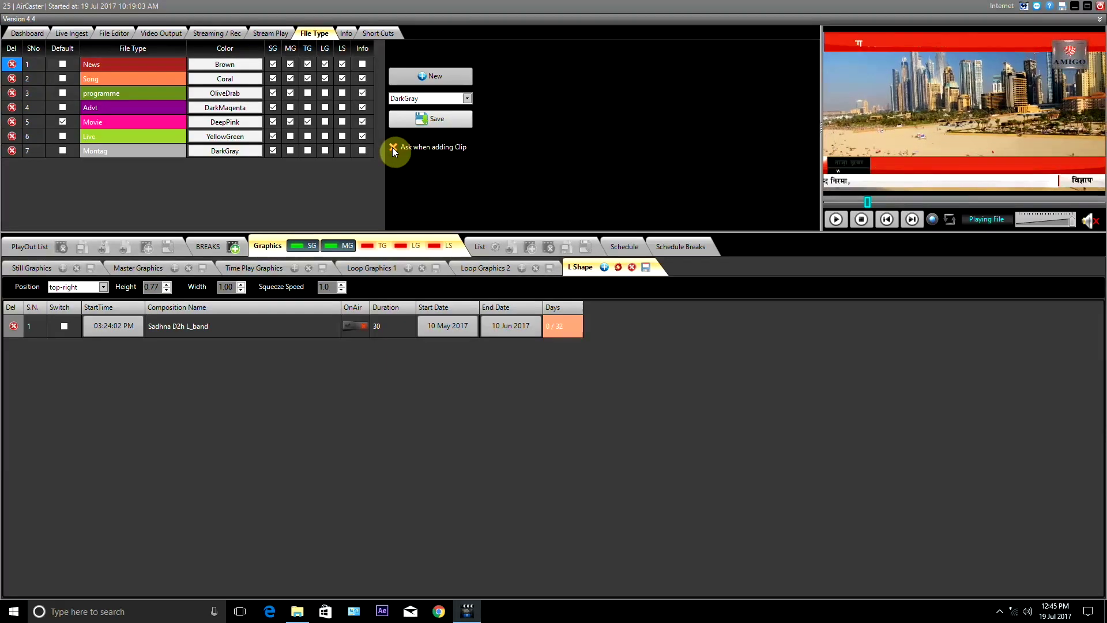
click(392, 147)
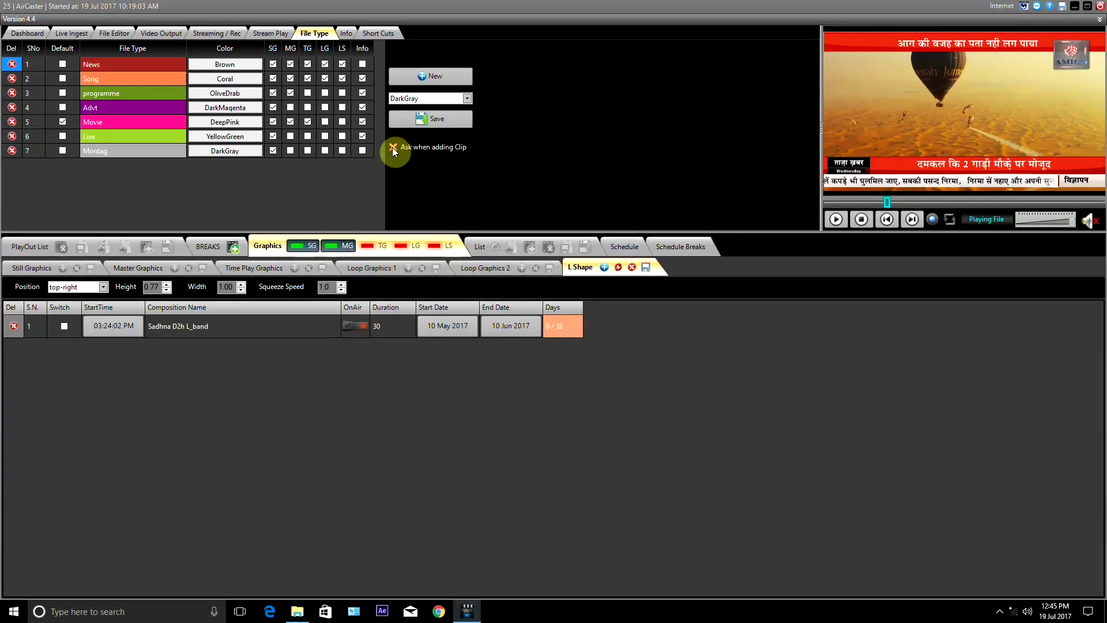
click(410, 122)
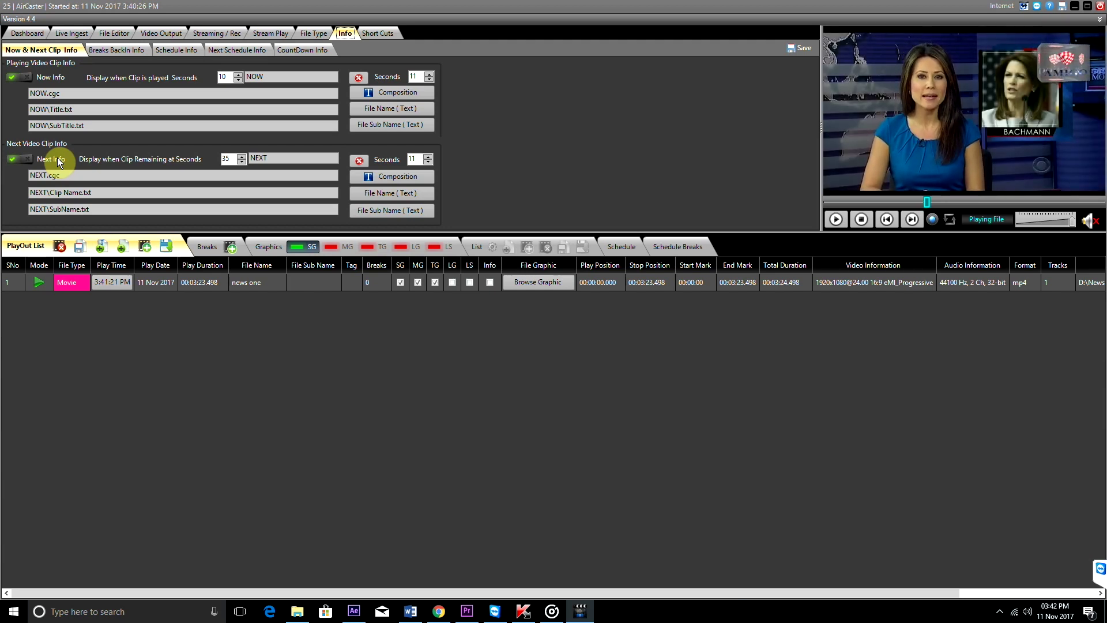
Step: Switch off Now Info and Next Info, then select their seconds and duration fields
click(28, 76)
click(26, 159)
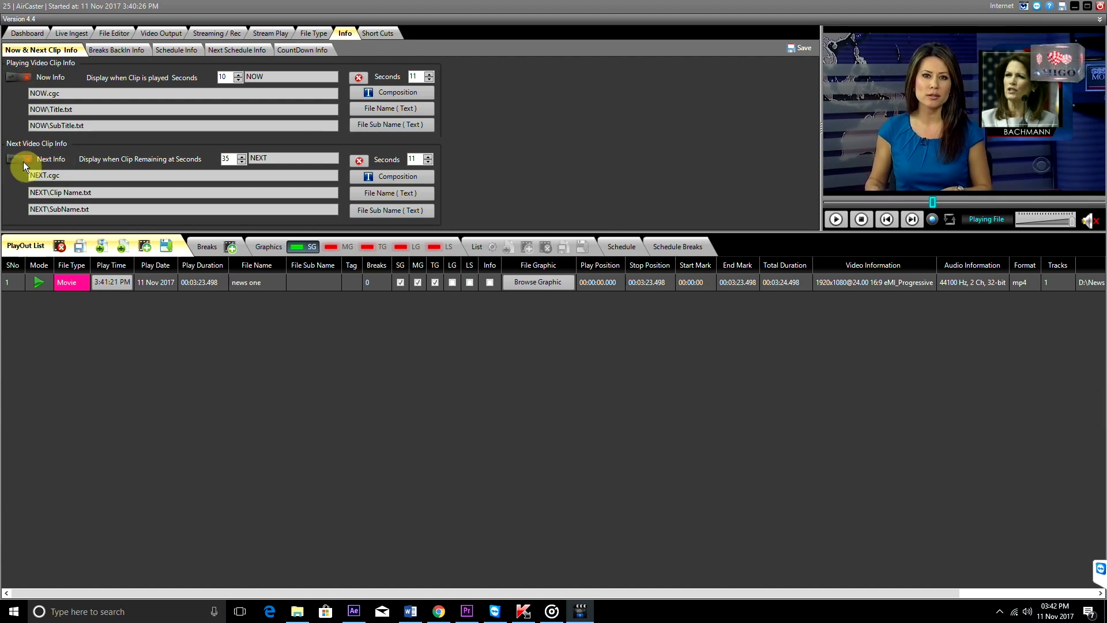
double_click(224, 76)
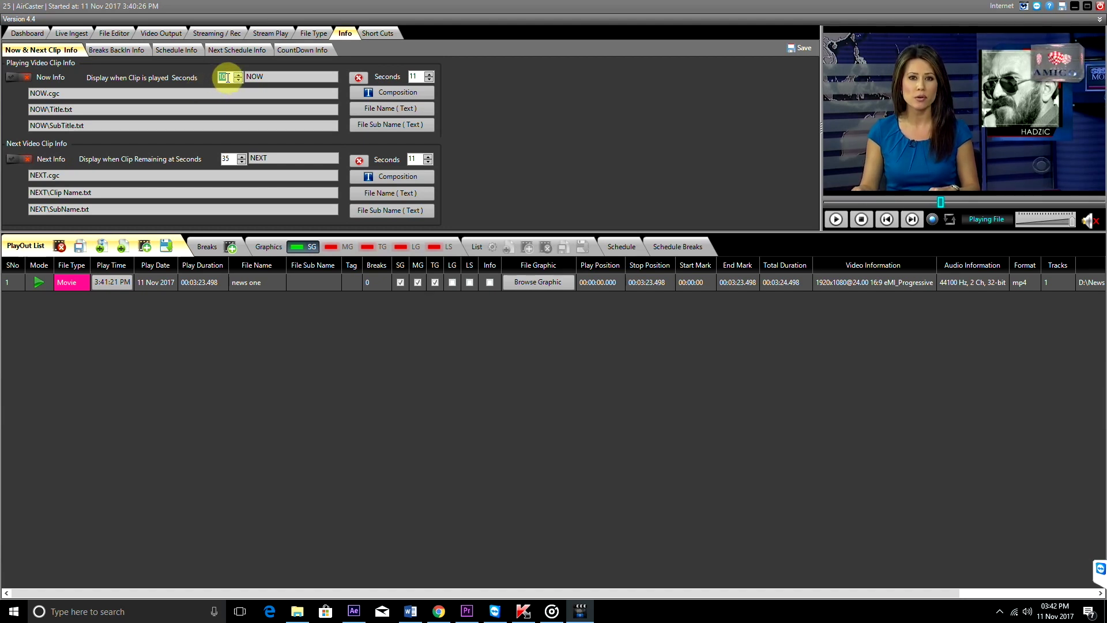
double_click(228, 158)
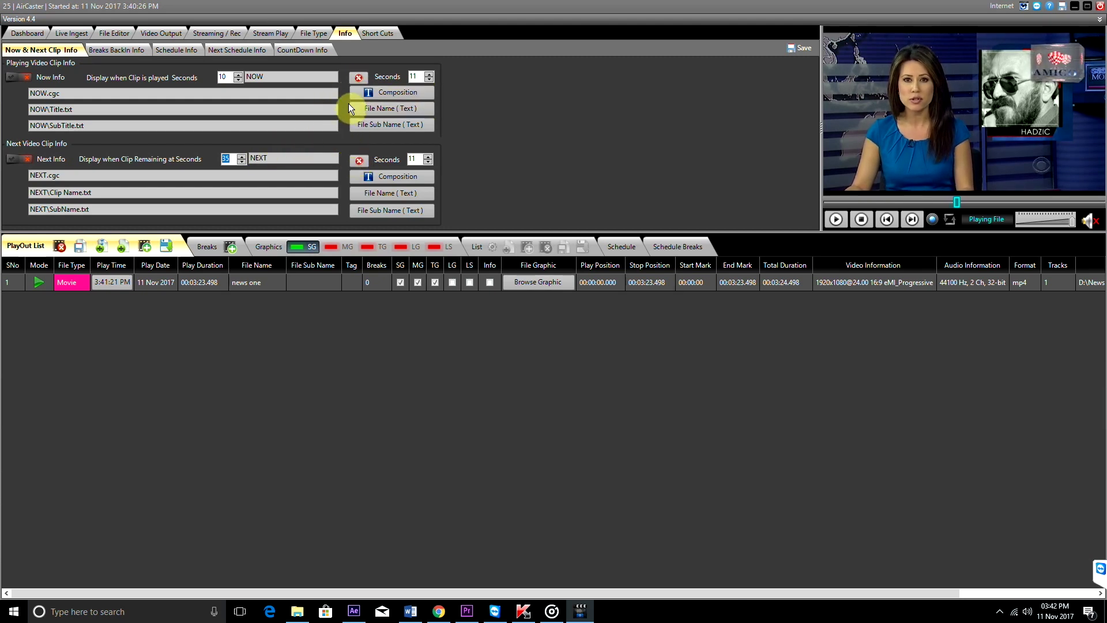
click(420, 76)
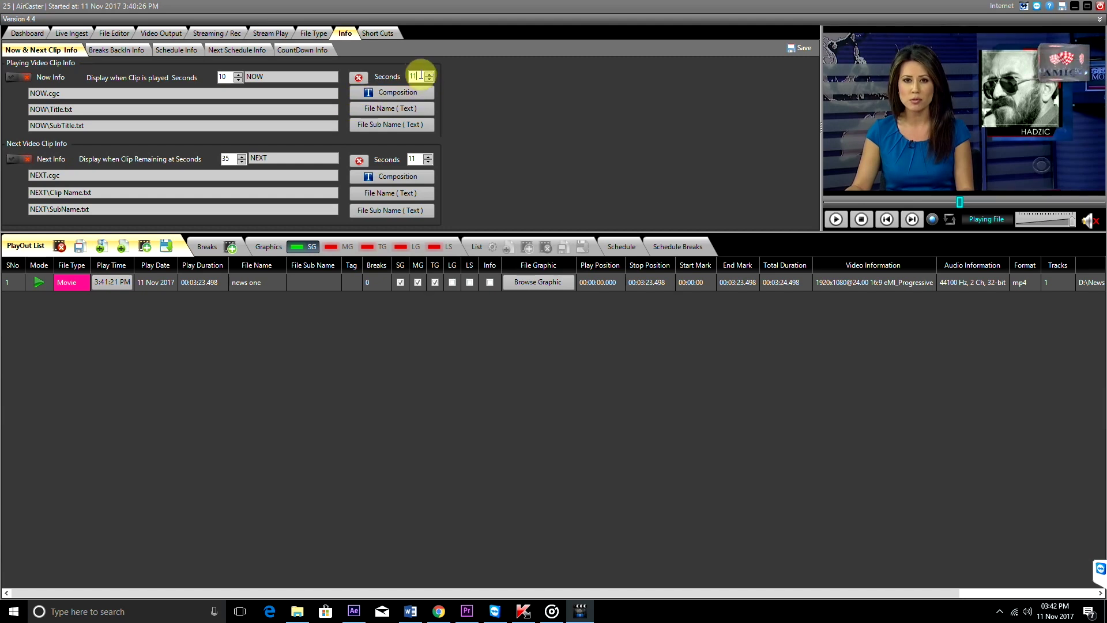
drag(425, 161, 401, 164)
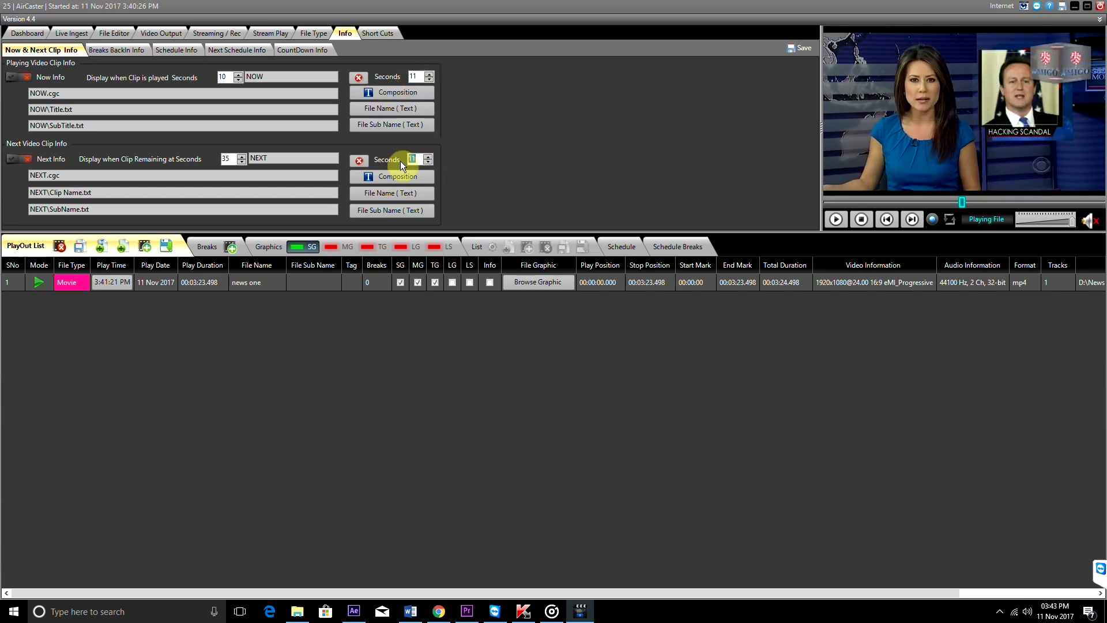